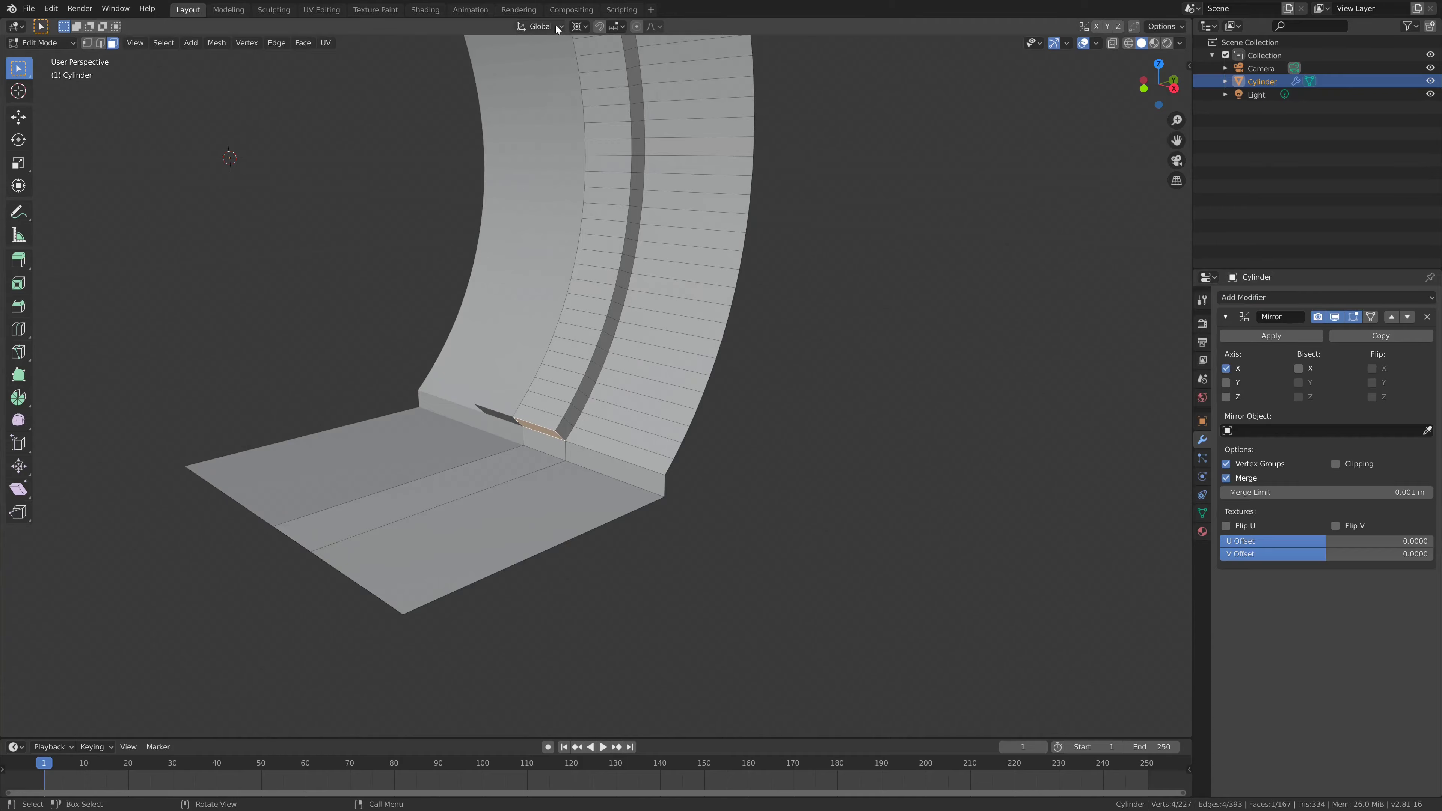
- Select the band of faces at the curved wall's base corner and inset them
left_click(543, 450)
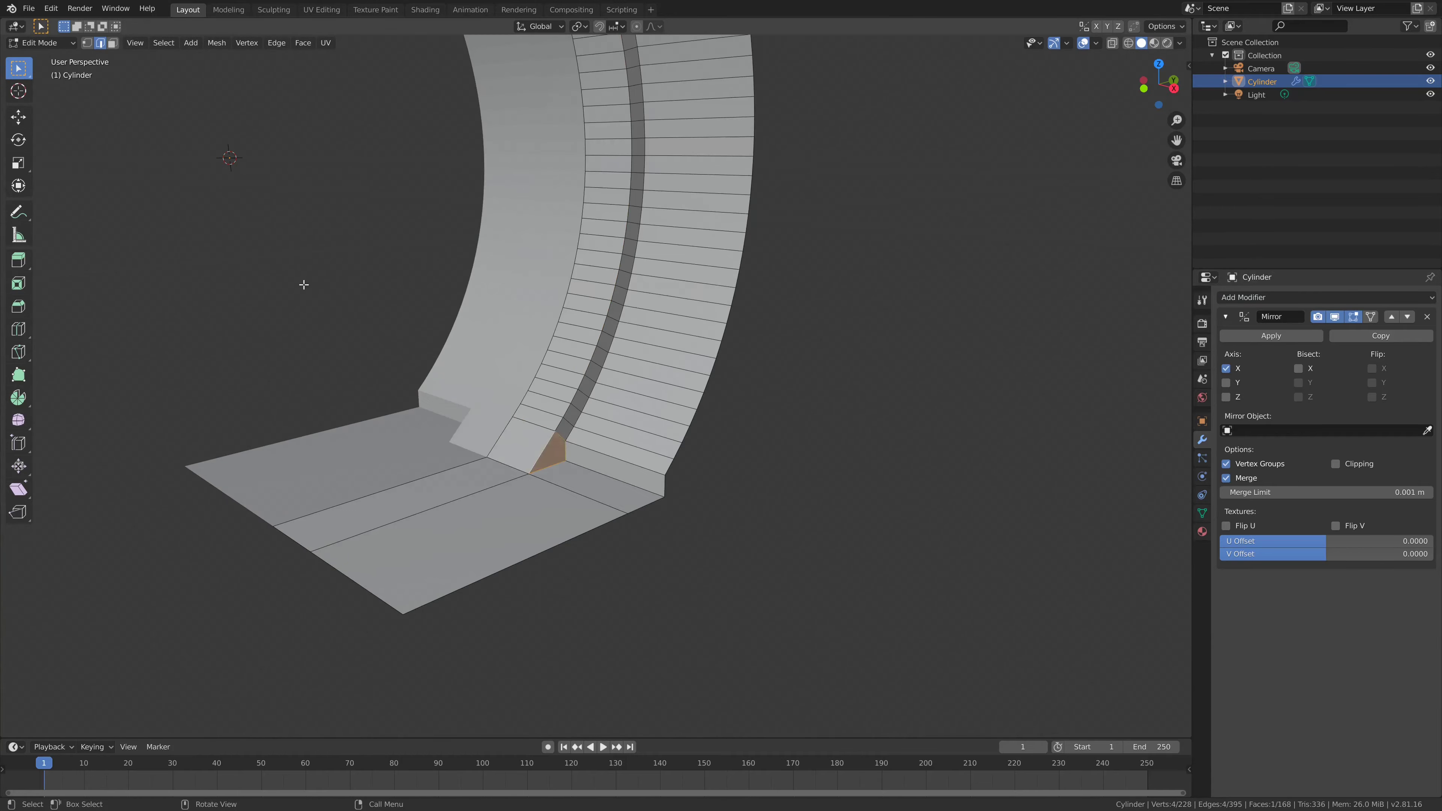
middle_click_drag(543, 450, 340, 397)
key("i")
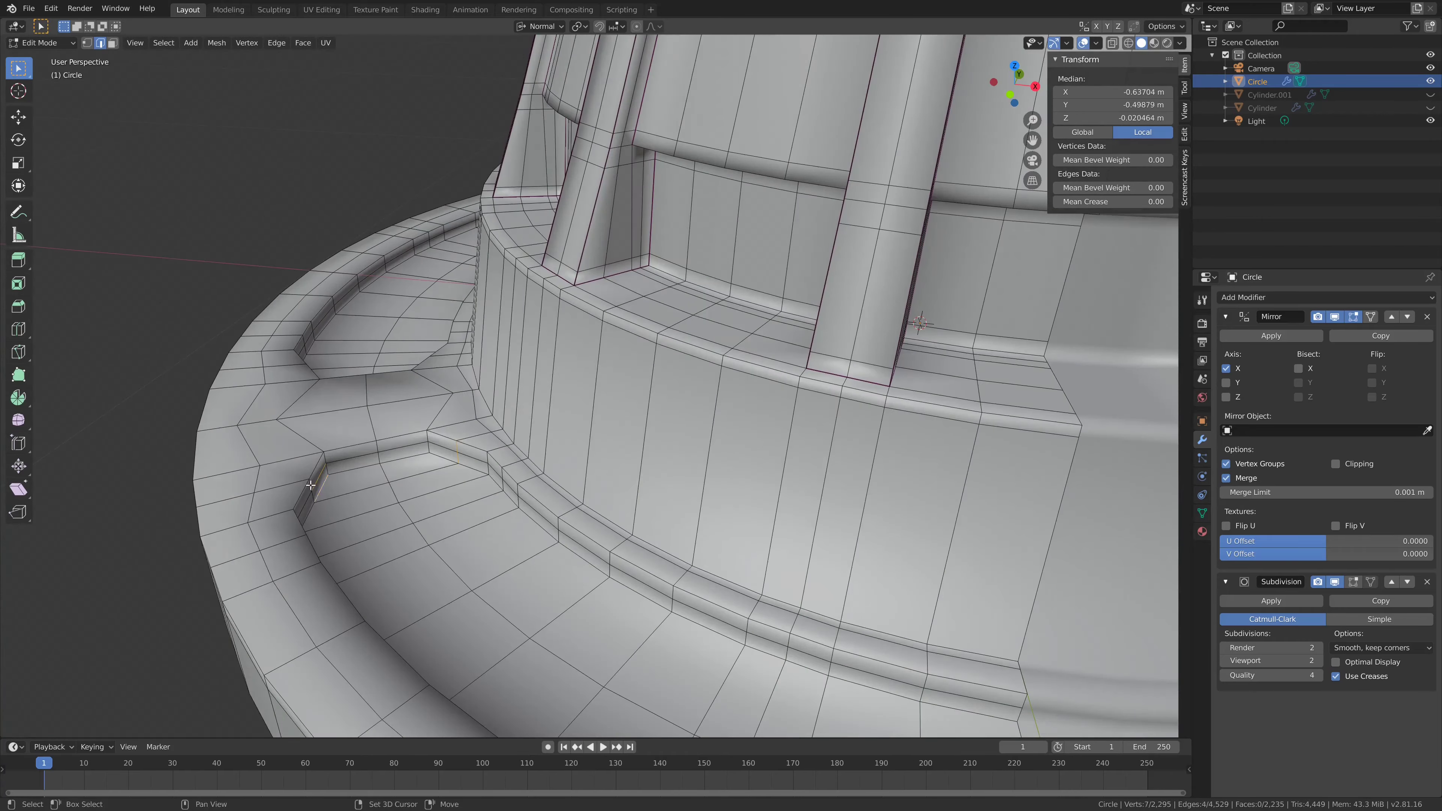
- Scale the vent down along X and move it onto an upper panel of the curved wall
key("KP_7")
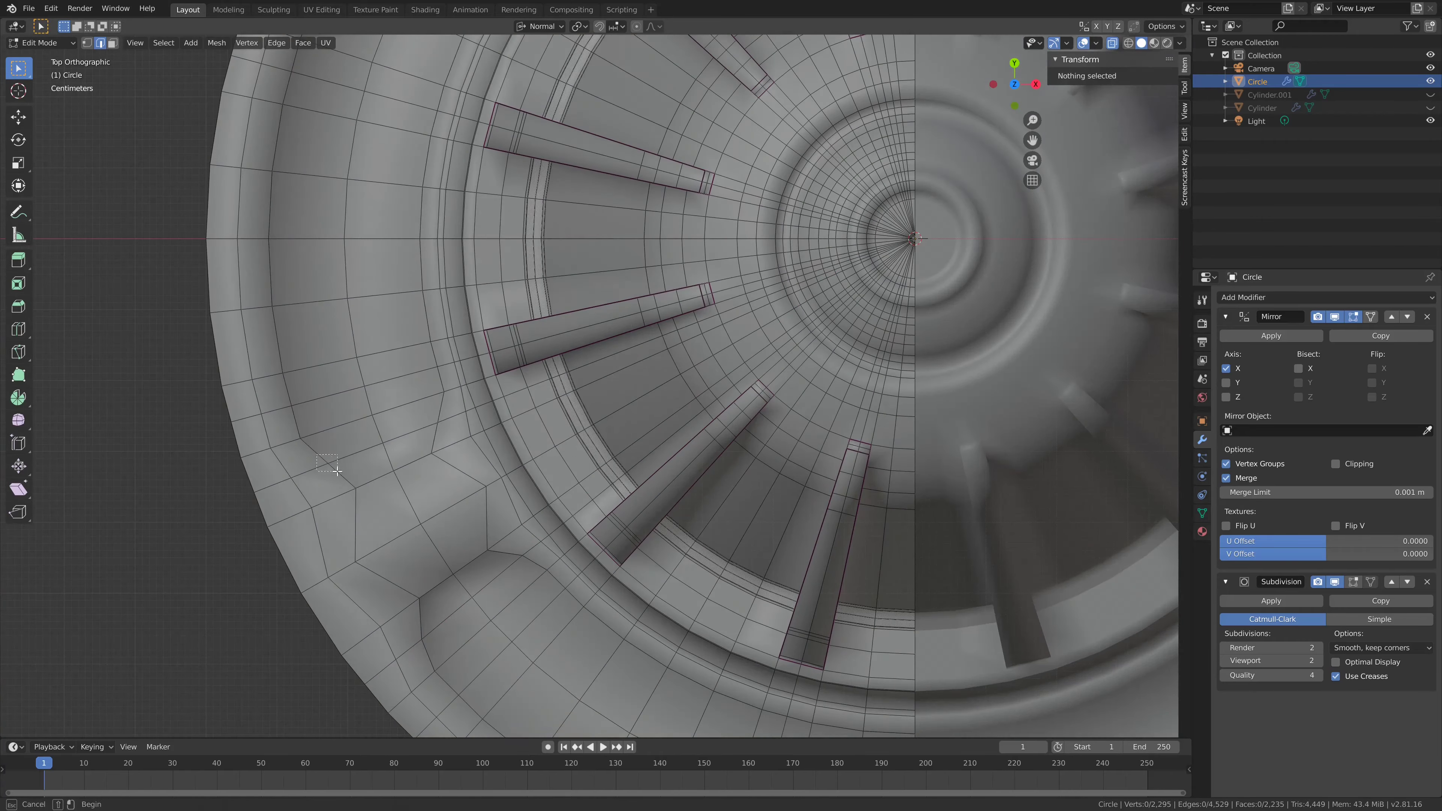
key("s")
key("x")
key("x")
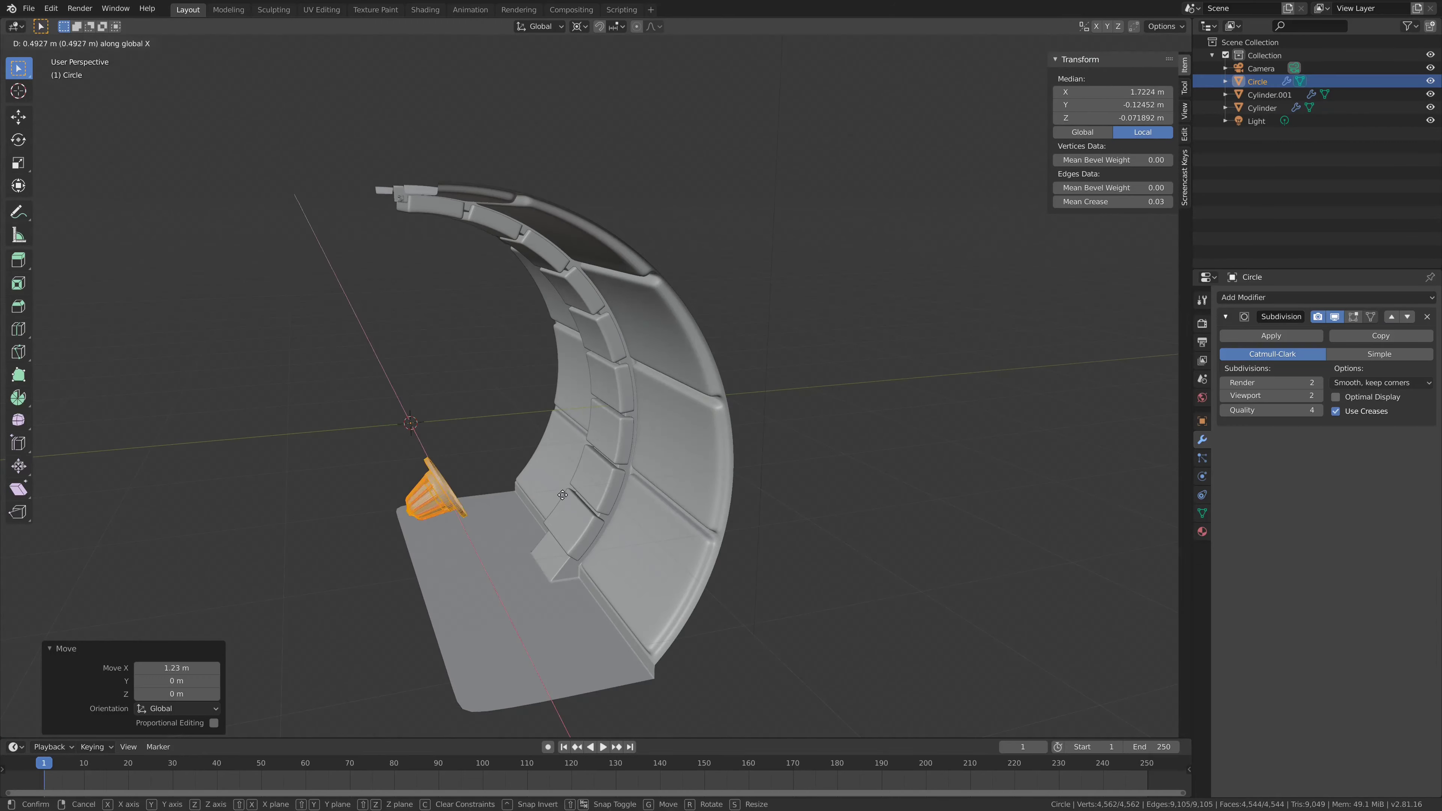
key("KP_1")
key("KP_3")
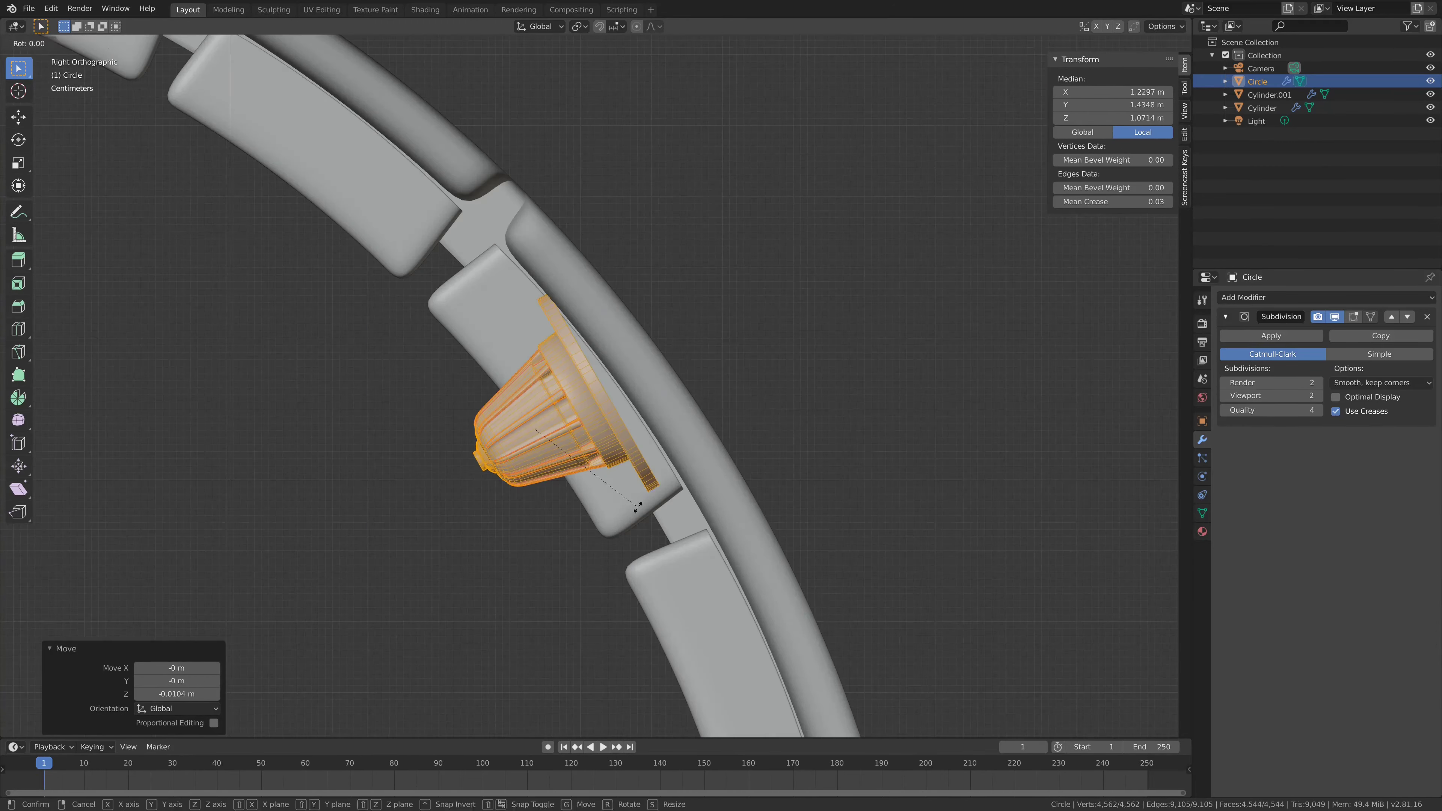
left_click(697, 418)
key("KP_1")
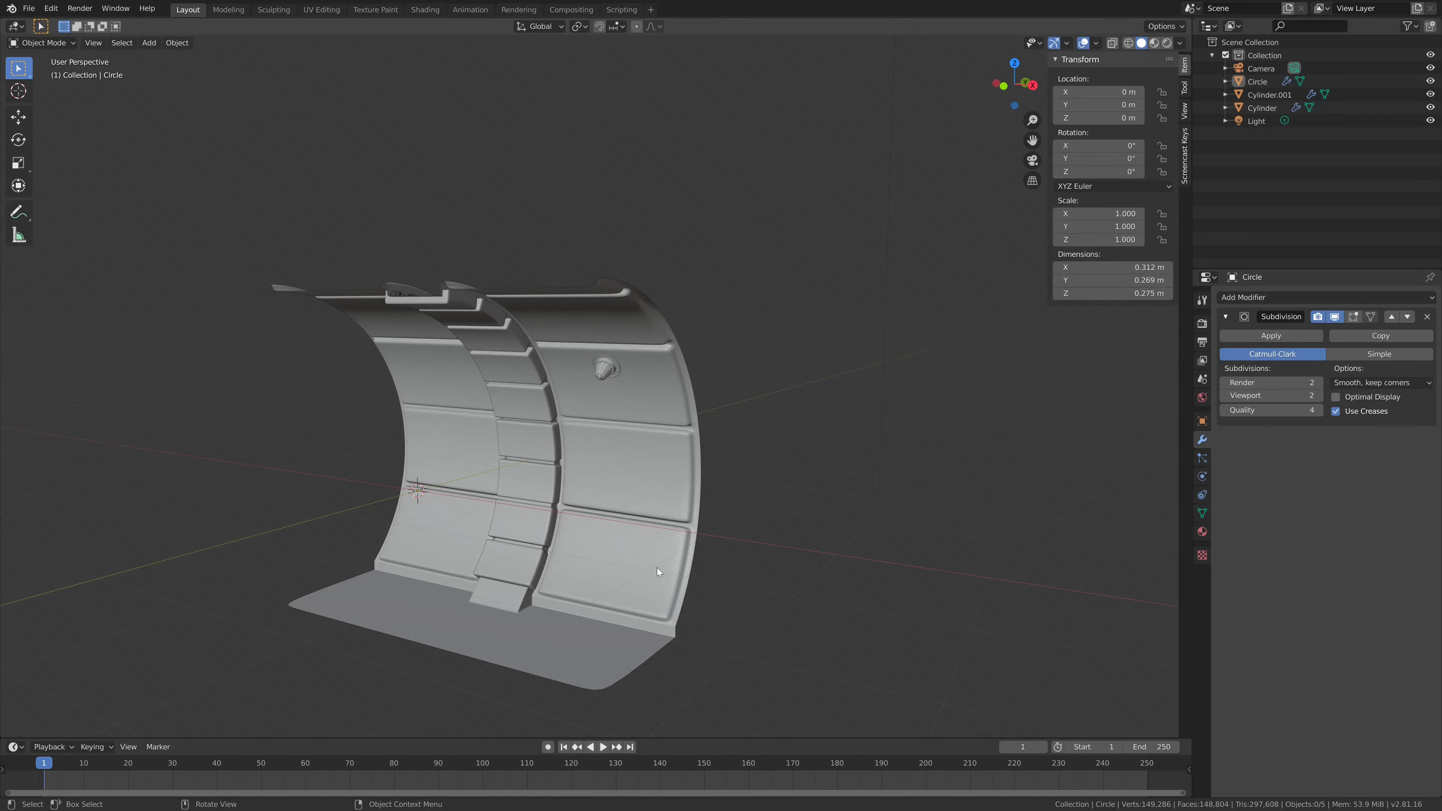
- Shrink the panel faces to 0.99 about Individual Origins, excluding X, and separate them into a new object
left_click(578, 26)
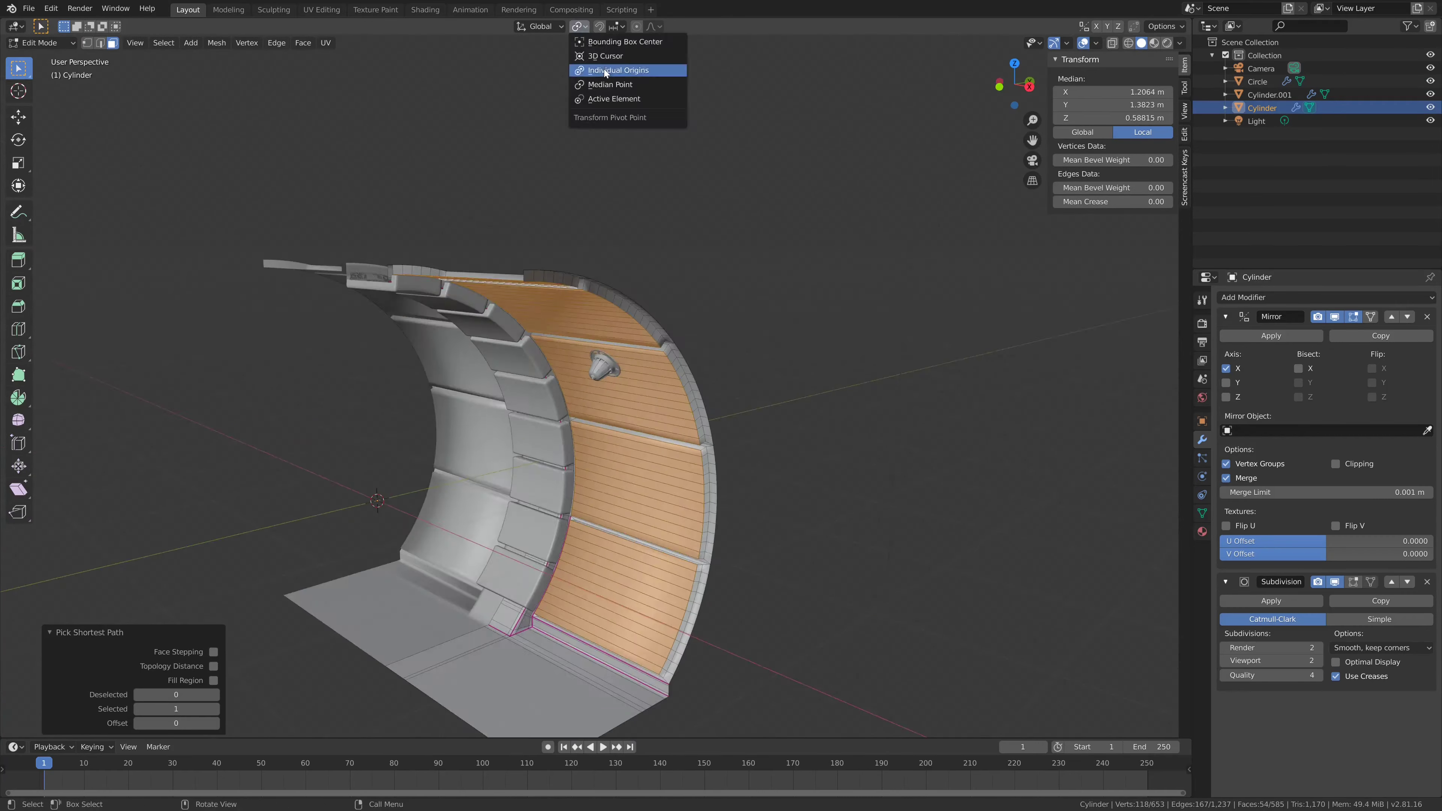
left_click(602, 68)
key("s")
key("shift+x")
type(".99")
key("Return")
middle_click_drag(397, 398, 654, 500)
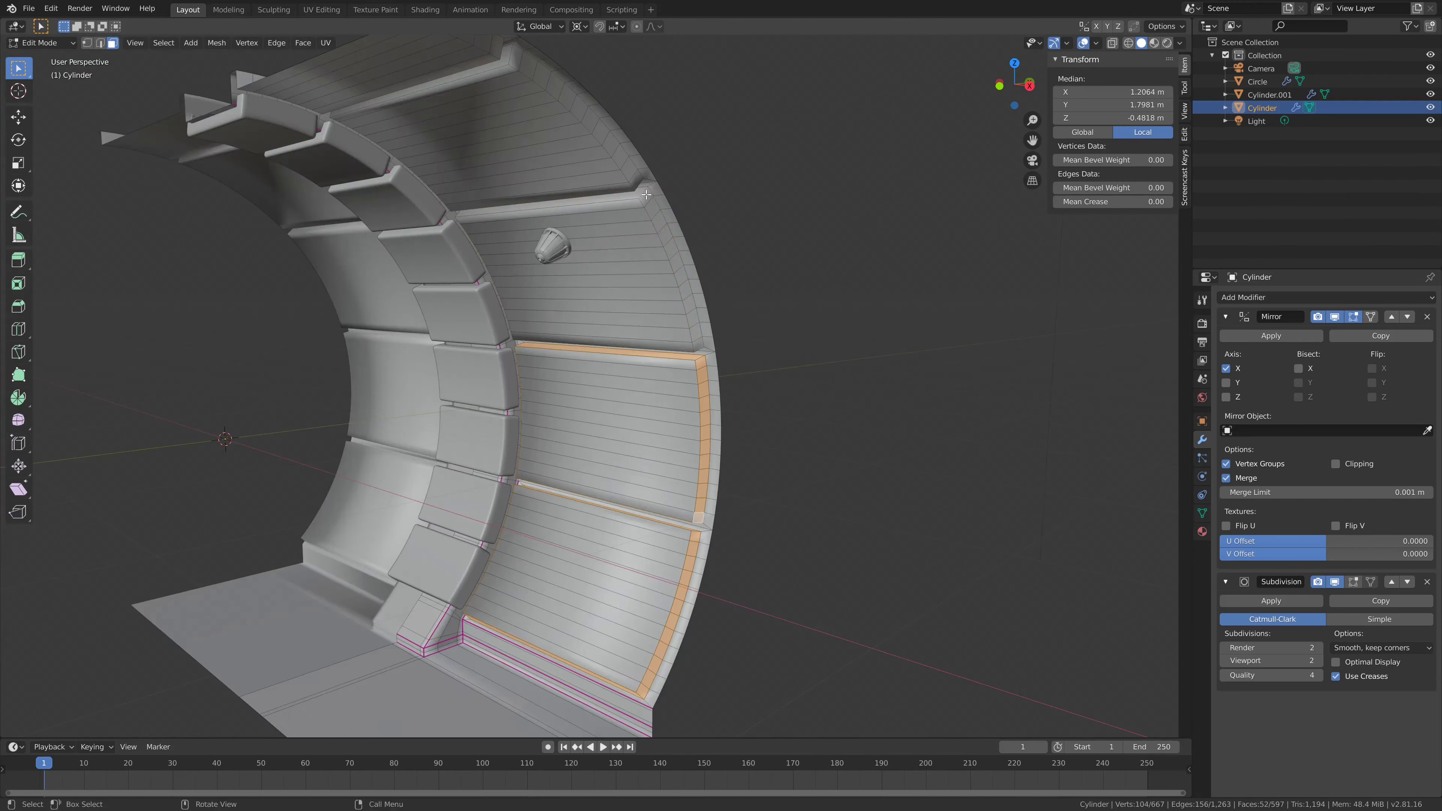
left_click(612, 547)
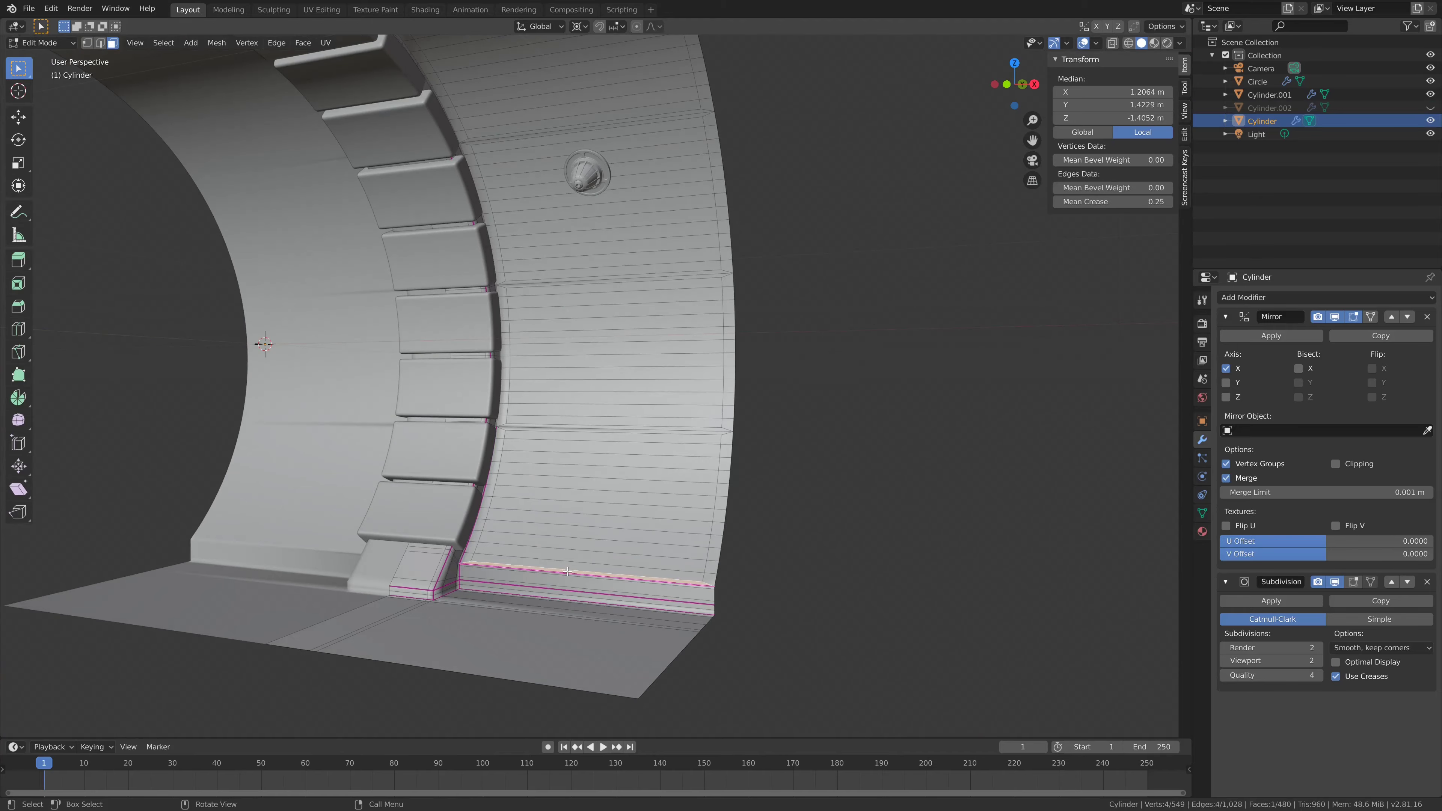
- Select a strip of faces along the wall base and return to Object Mode
left_click(510, 469, "ctrl")
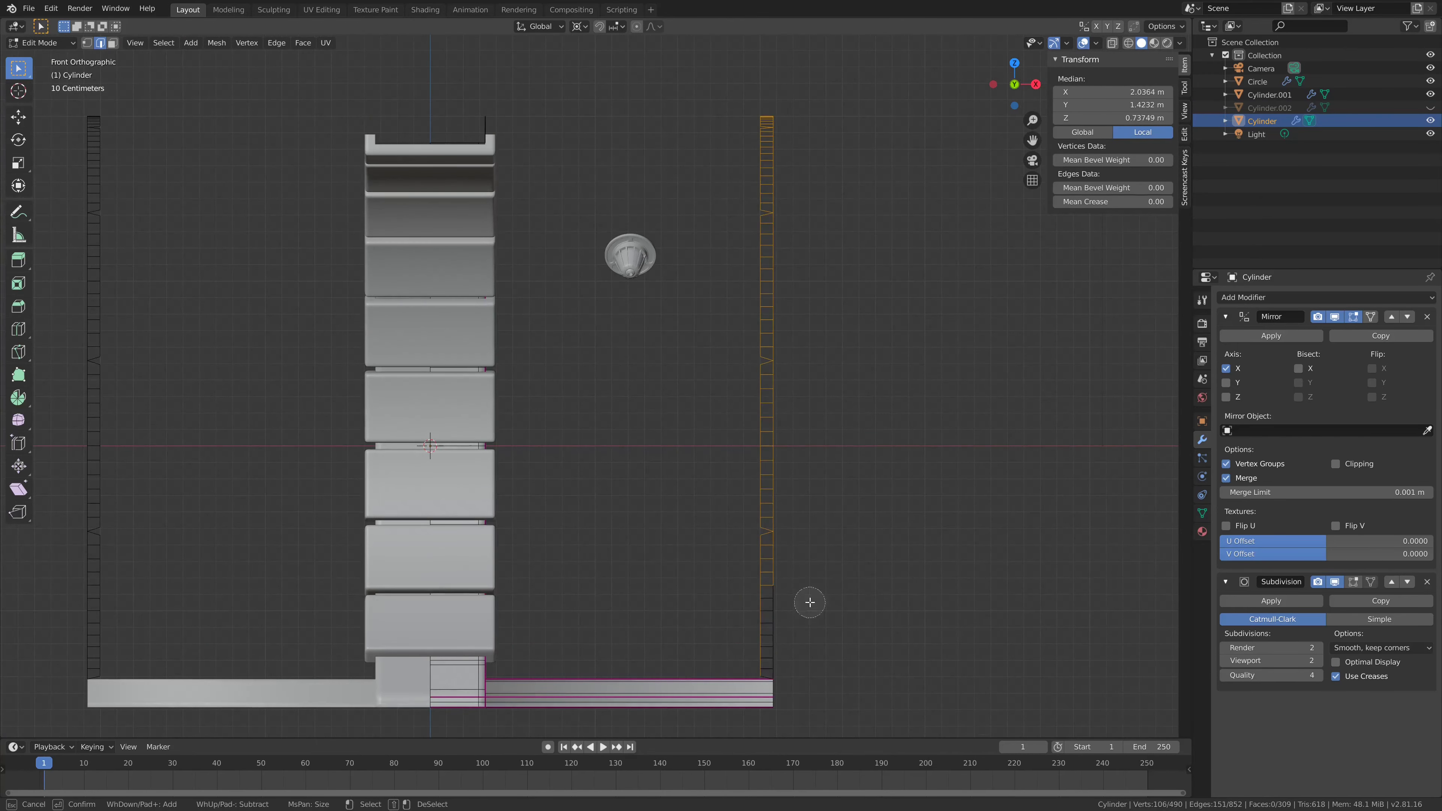
mouse_move(807, 602)
middle_mouse_down()
mouse_move(682, 573)
mouse_move(610, 494)
mouse_move(644, 306)
middle_mouse_up()
key("Tab")
scroll(638, 521, "down", 5)
- Nudge the Circle vent along Y so it sits on its wall panel
left_click(607, 250)
key("Tab")
key("KP_3")
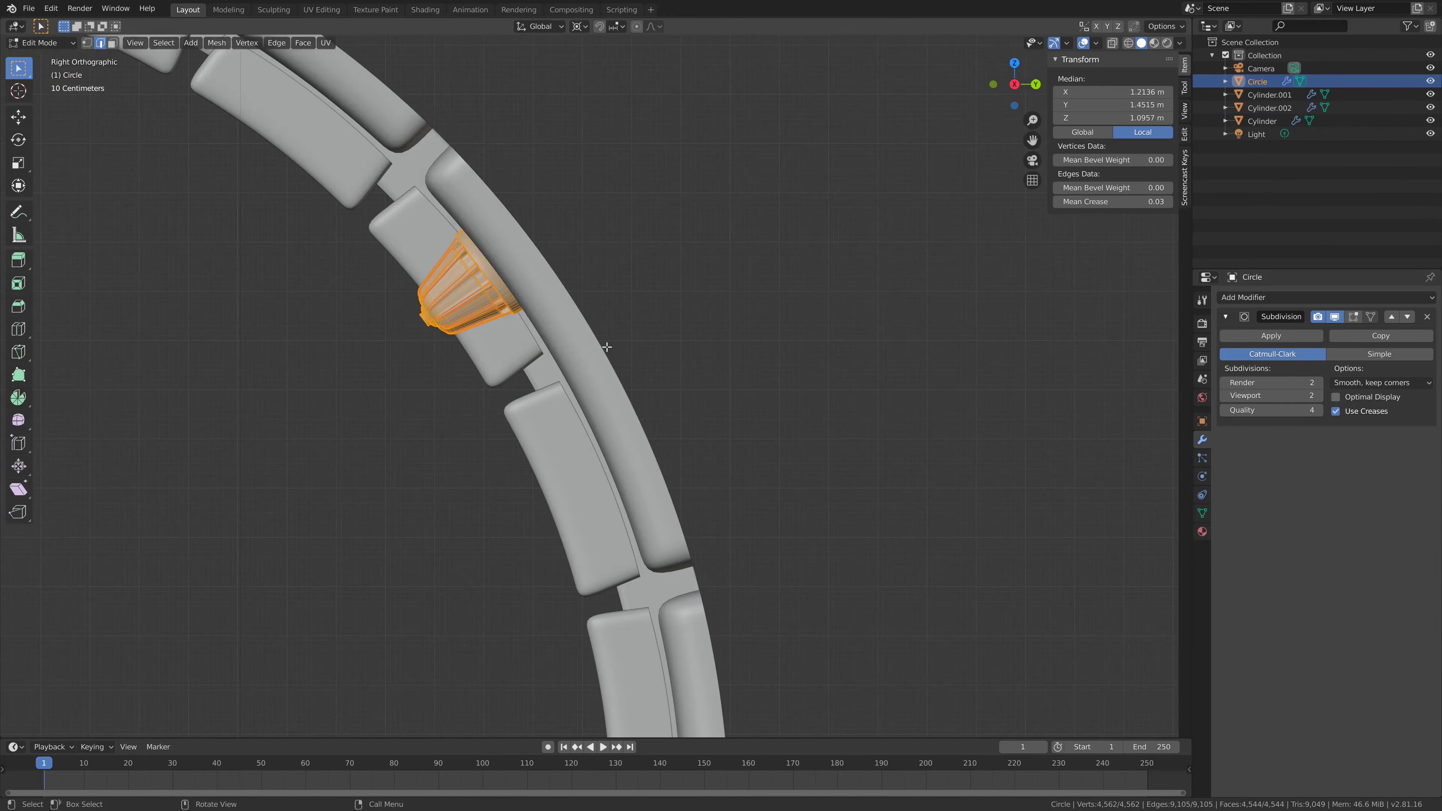
key("g")
key("z")
key("y")
left_click(533, 339)
mouse_move(534, 339)
middle_mouse_down()
mouse_move(703, 402)
mouse_move(601, 514)
middle_mouse_up()
key("Tab")
- Select the floor edge loops beside the wall and separate the floor faces into a new plate object
left_click(601, 514, "alt+shift")
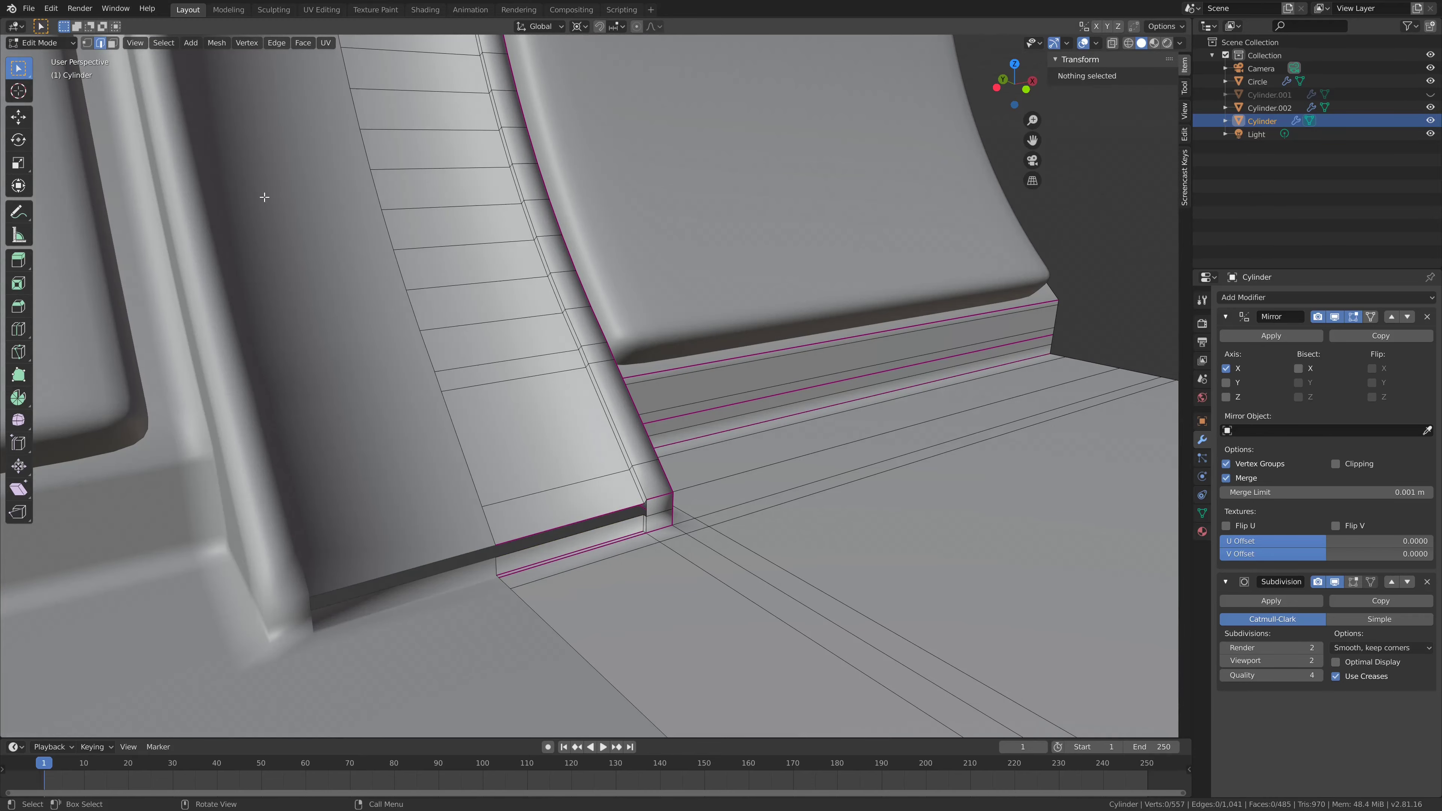
left_click(601, 514, "alt+shift")
left_click(658, 529, "alt+shift")
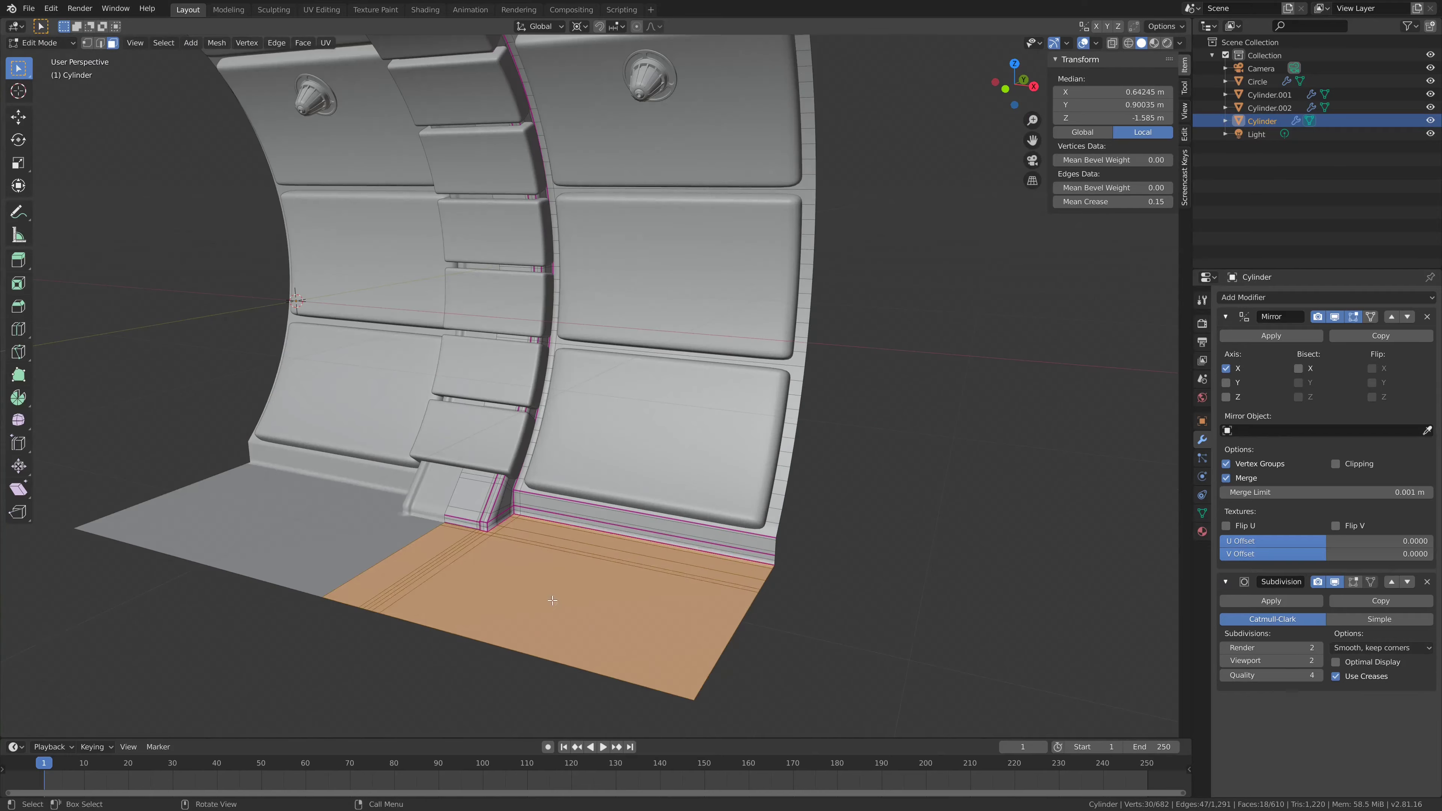
key("p")
left_click(556, 599)
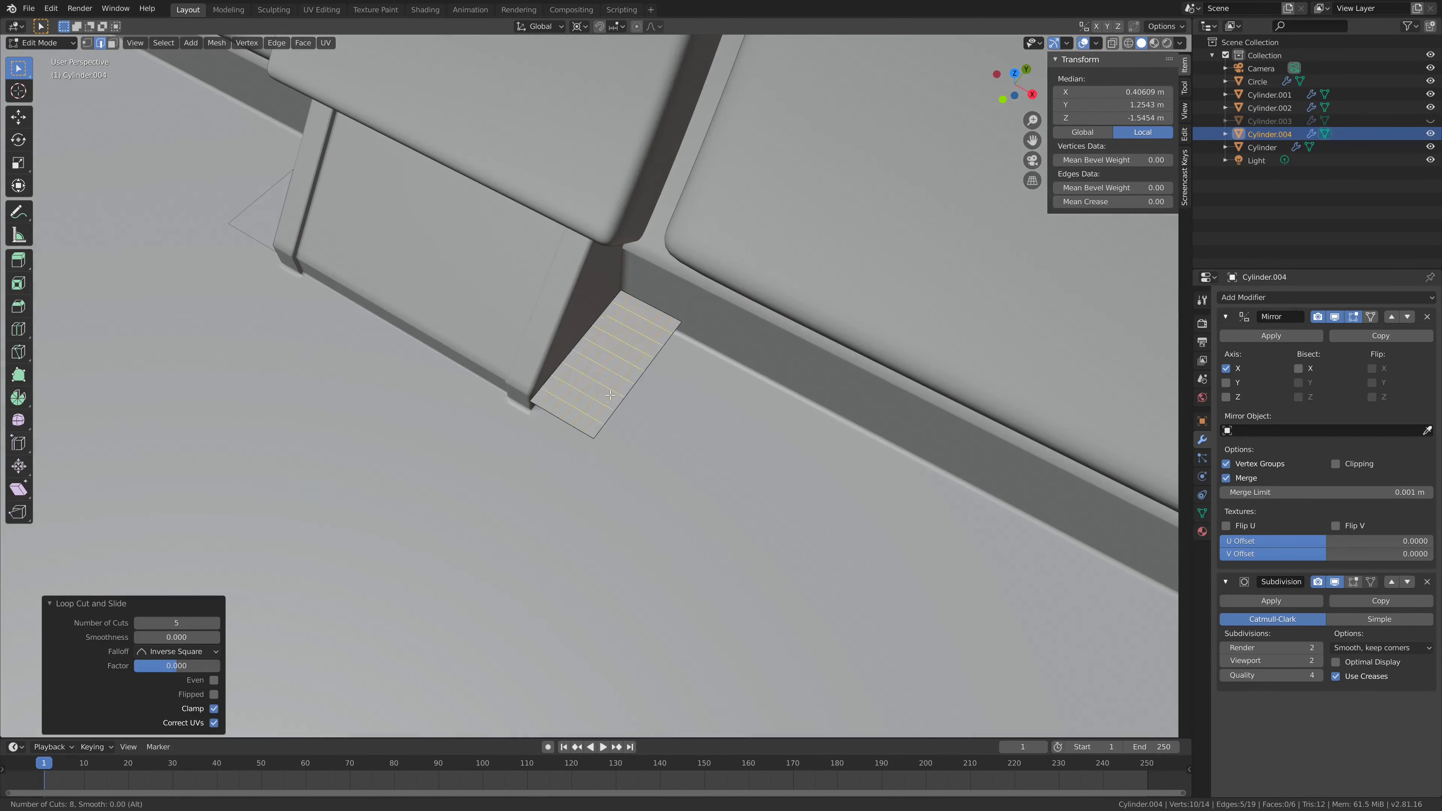
left_click(1325, 297)
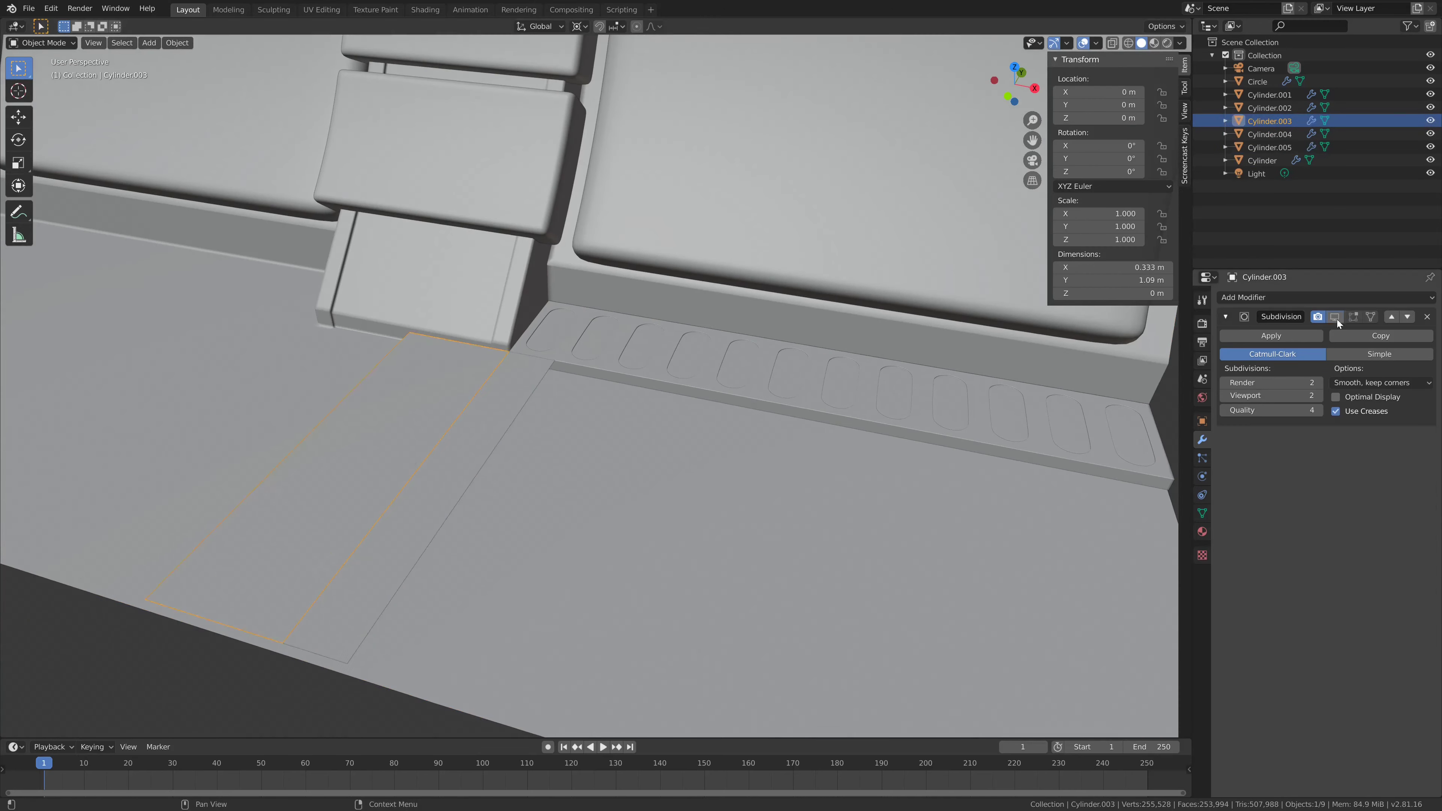
- Dissolve the plate's inner edges and extrude two corner faces inward as rectangular slots
right_click(670, 540)
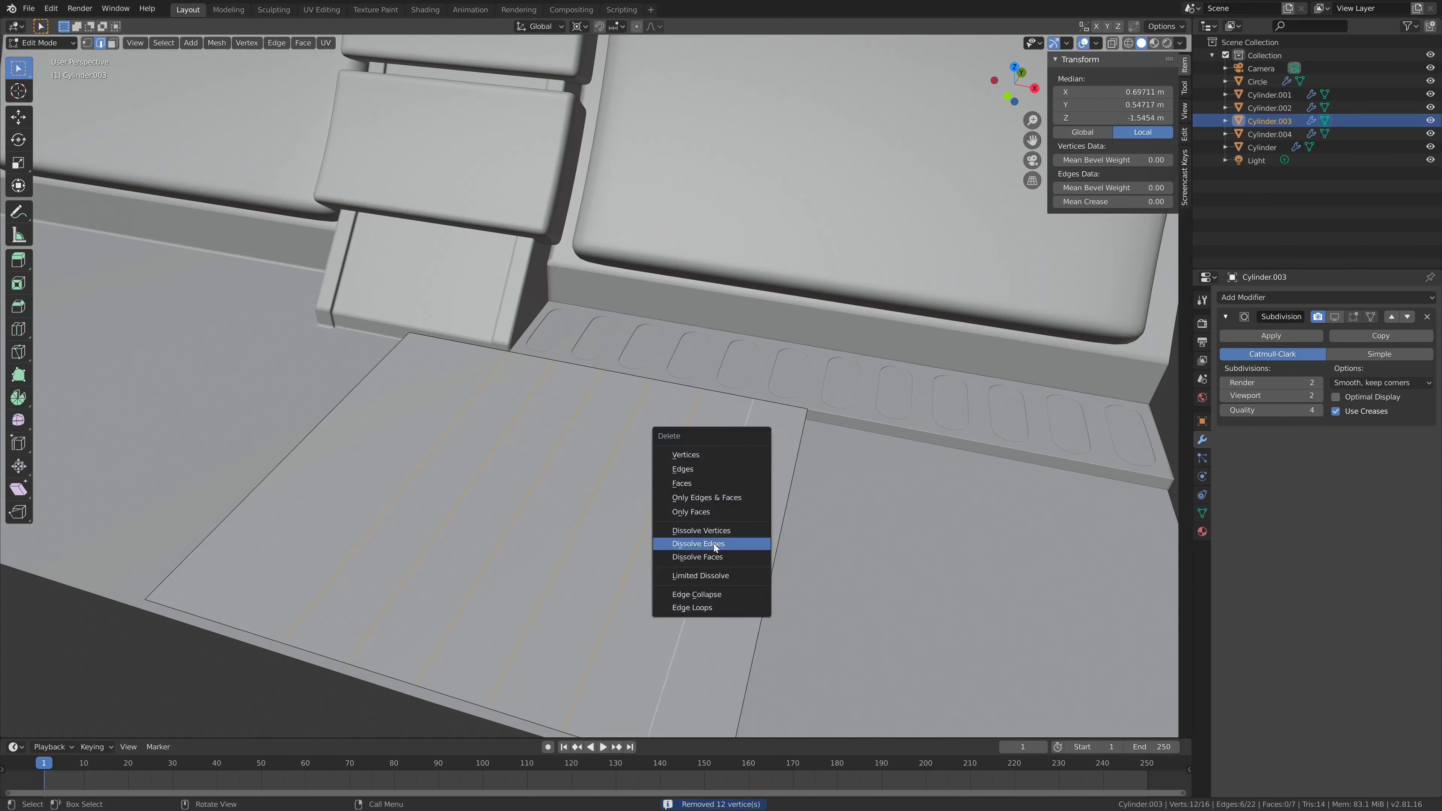
left_click(670, 541)
key("ctrl+r")
left_click(568, 511)
middle_click_drag(567, 511, 448, 319)
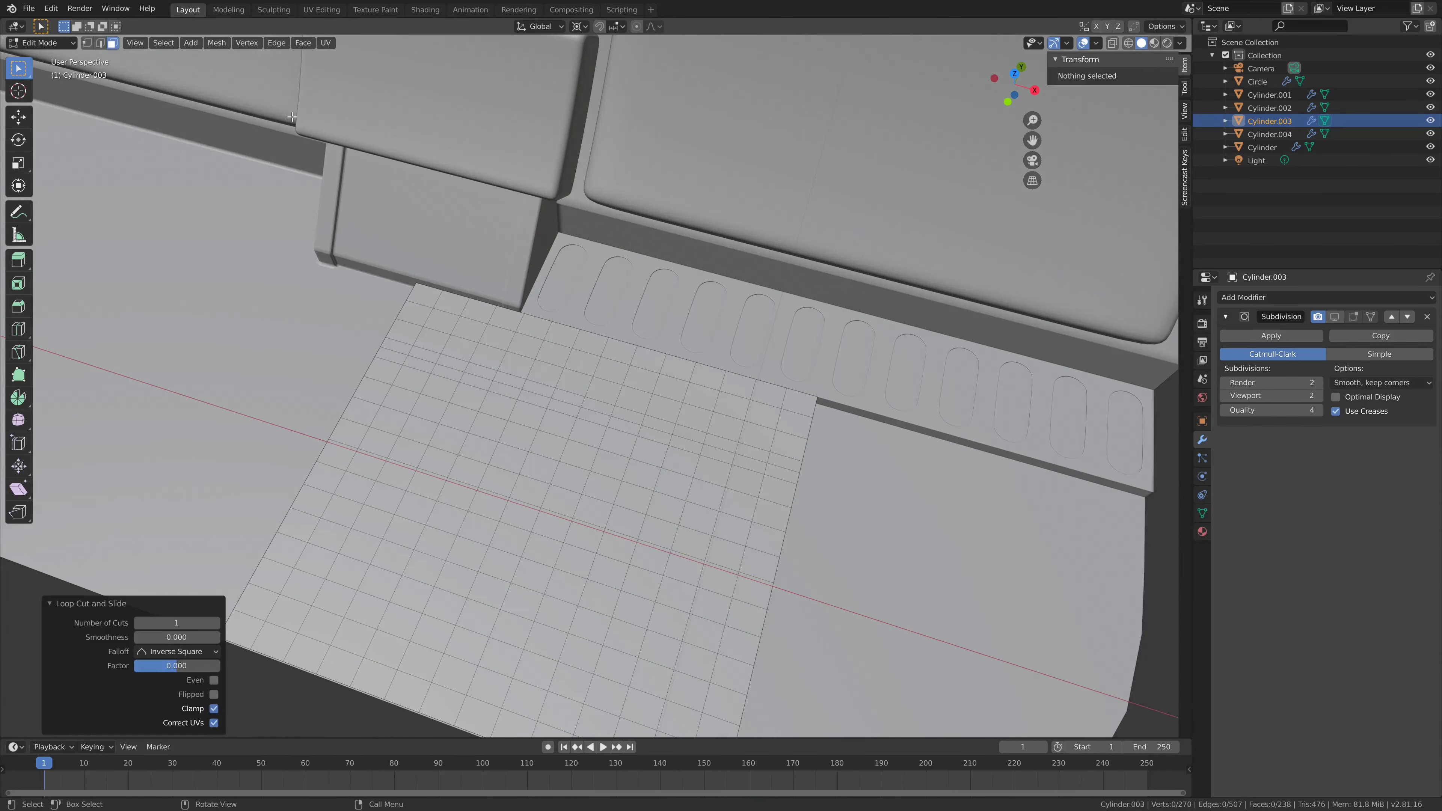
key("ctrl+z")
key("ctrl+z")
key("e")
left_click(489, 427)
middle_click_drag(490, 427, 596, 369)
- Crease the slot edges and add centred loop cuts through and along the slots
left_click(1353, 316)
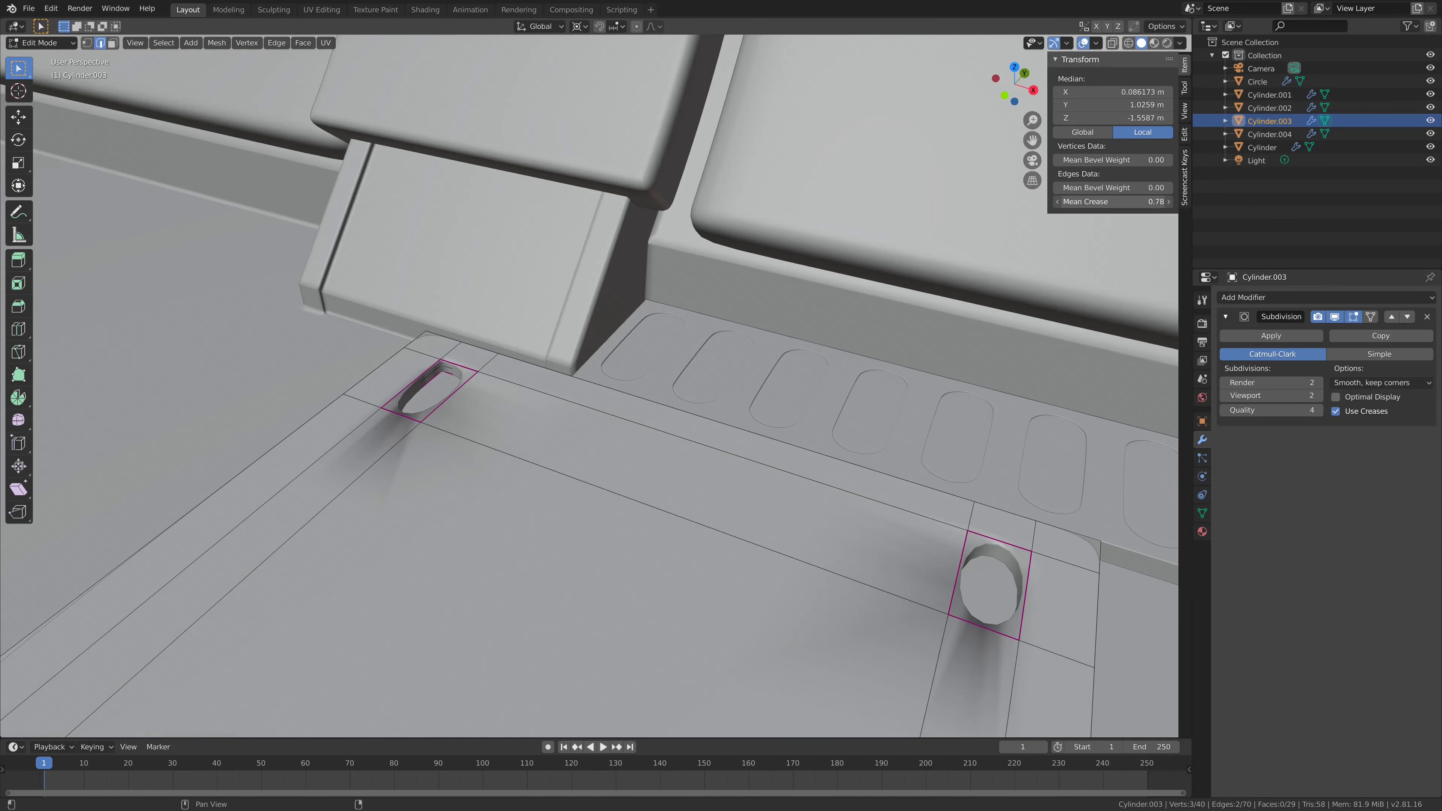
key("KP_7")
key("KP_Decimal")
left_click_drag(1112, 201, 1141, 202)
key("ctrl+r")
scroll(375, 206, "up", 3)
left_click(376, 206)
right_click(376, 206)
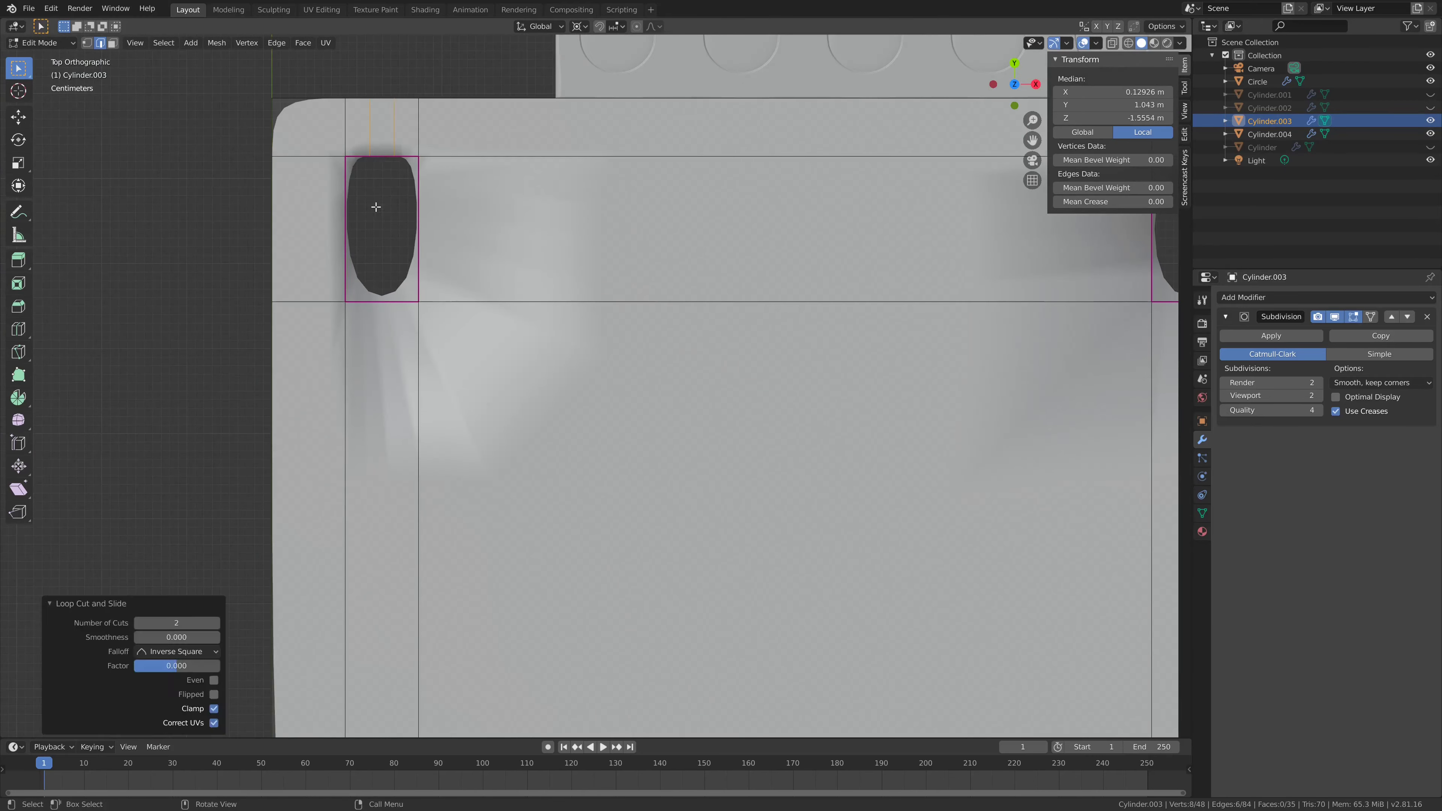
scroll(524, 269, "down", 1)
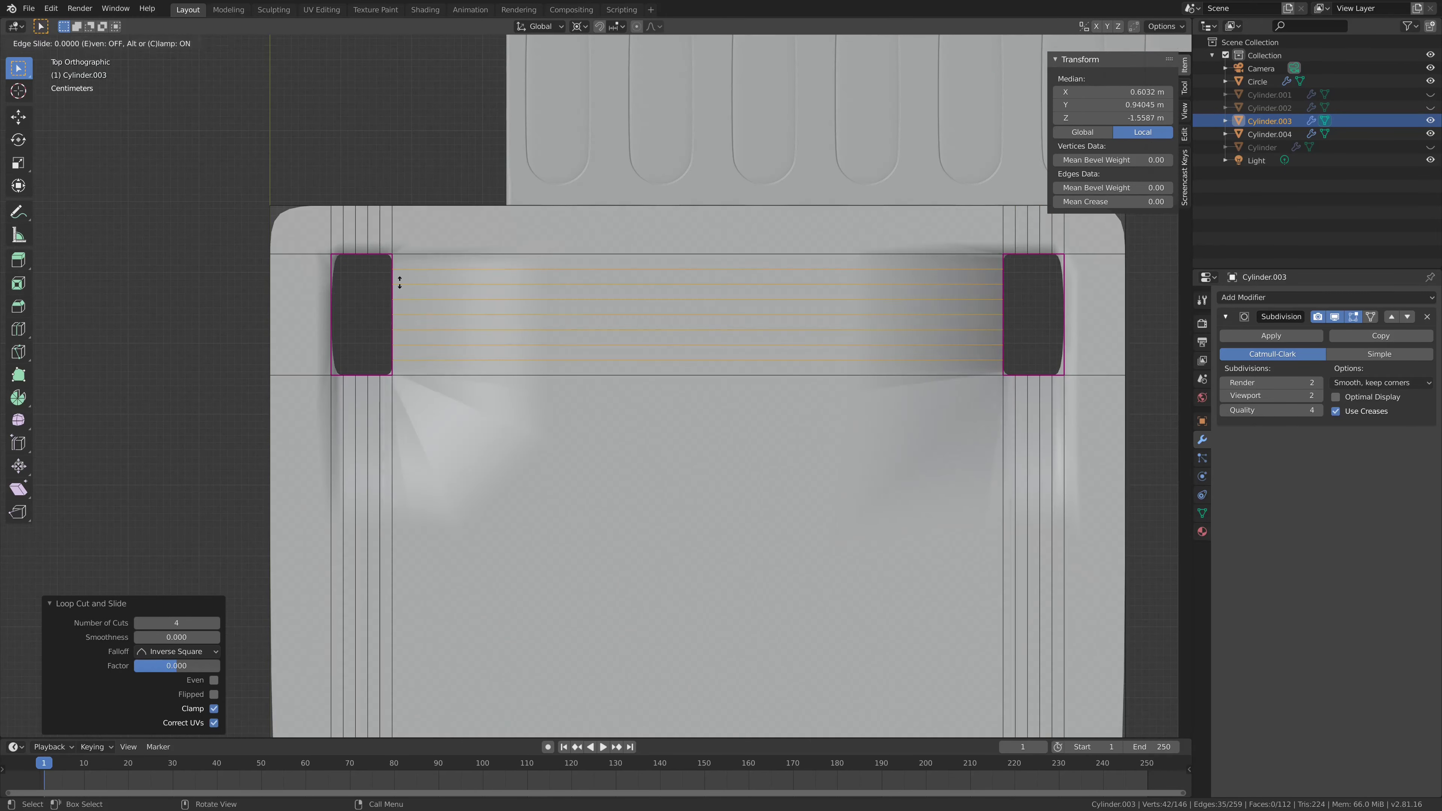
key("ctrl+r")
left_click(524, 269)
- Try extra loop cuts around the slot, then undo them and view the plate from the top
key("Tab")
middle_click_drag(524, 268, 506, 474)
key("Tab")
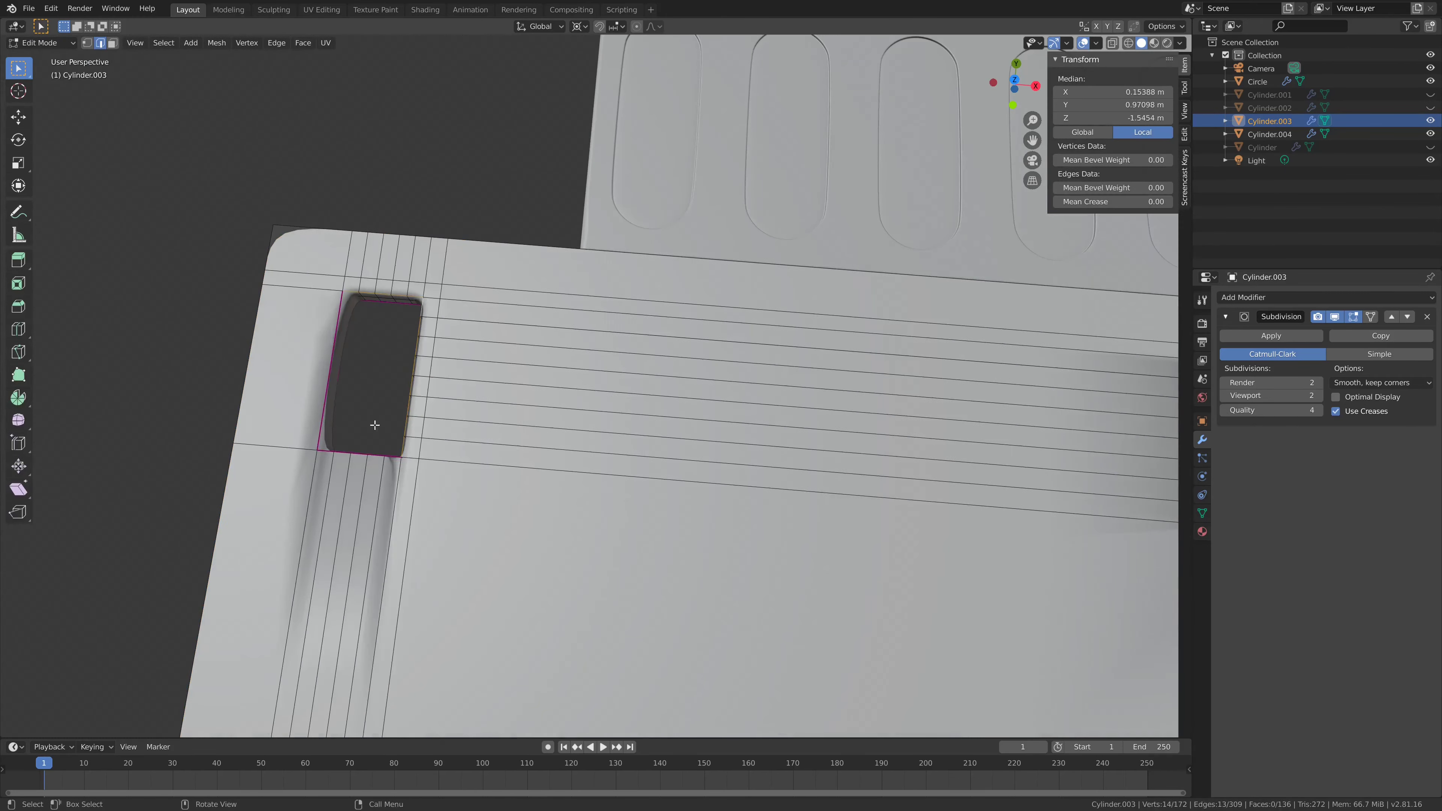
key("Tab")
middle_click_drag(525, 393, 525, 370)
key("Tab")
scroll(509, 496, "down", 3)
key("ctrl+r")
left_click(742, 467)
right_click(742, 466)
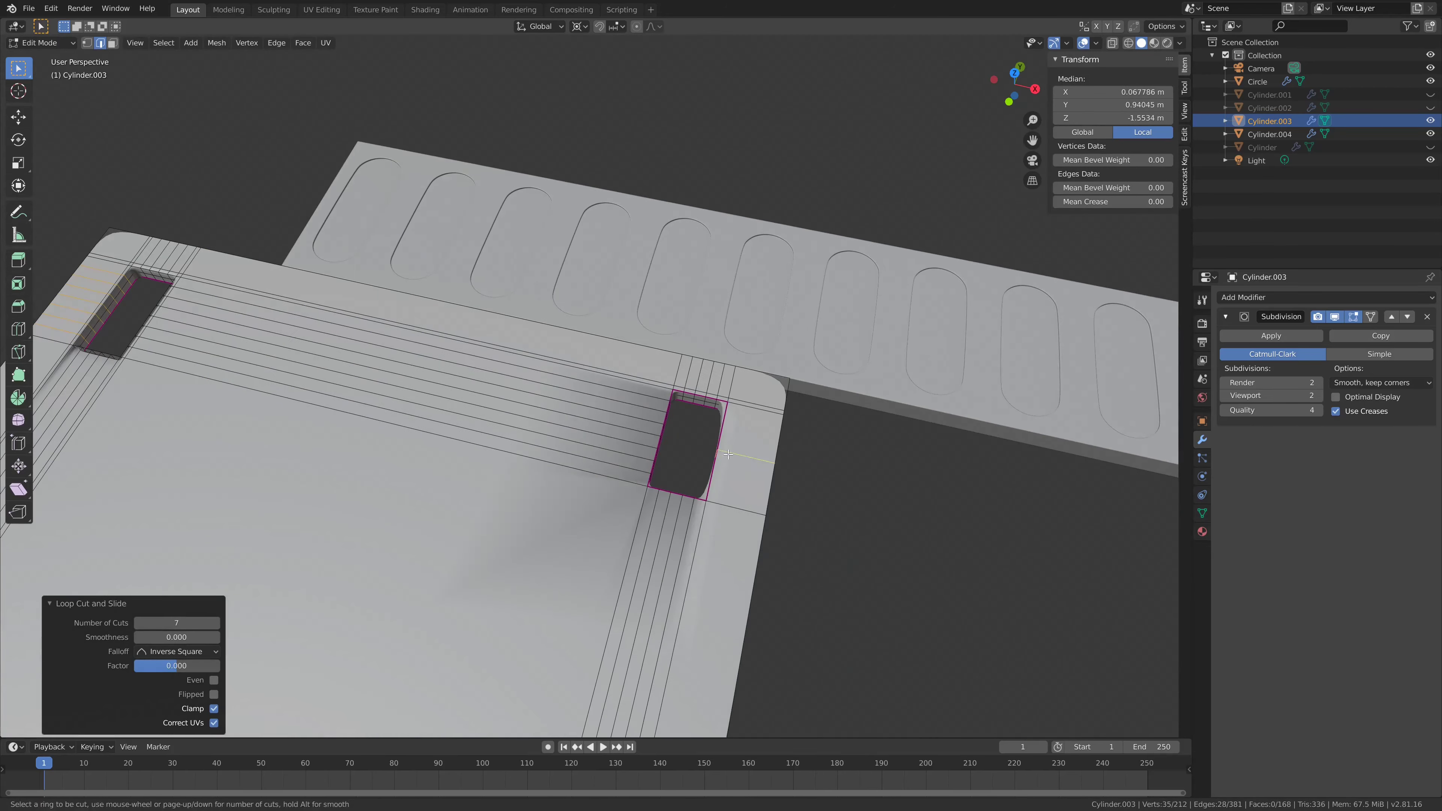
key("ctrl+z")
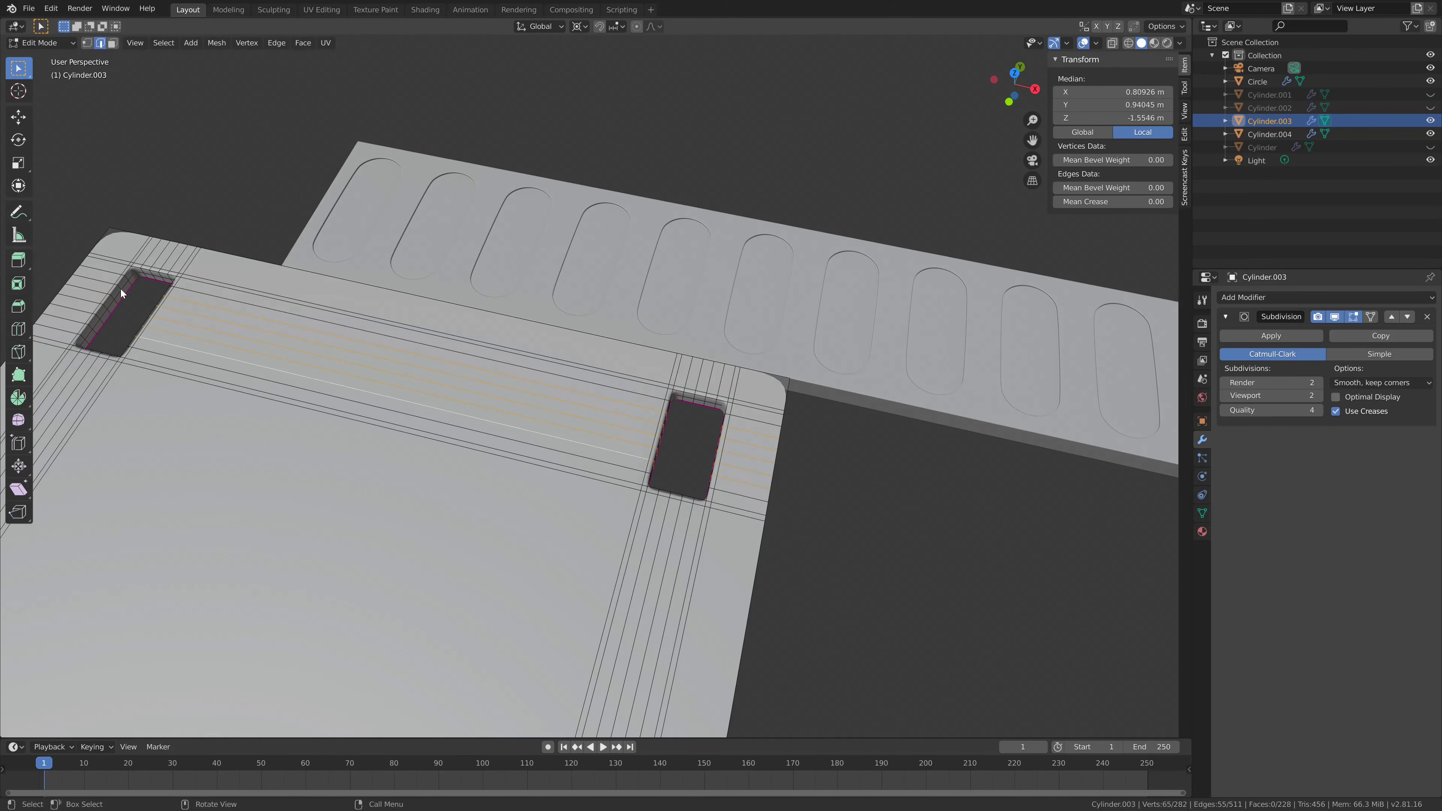
key("ctrl+z")
scroll(689, 510, "down", 4)
key("KP_7")
- Shift a column of plate faces along X to the plate edge and array the plate twice
key("alt+z")
left_click(540, 466, "alt")
key("g")
key("x")
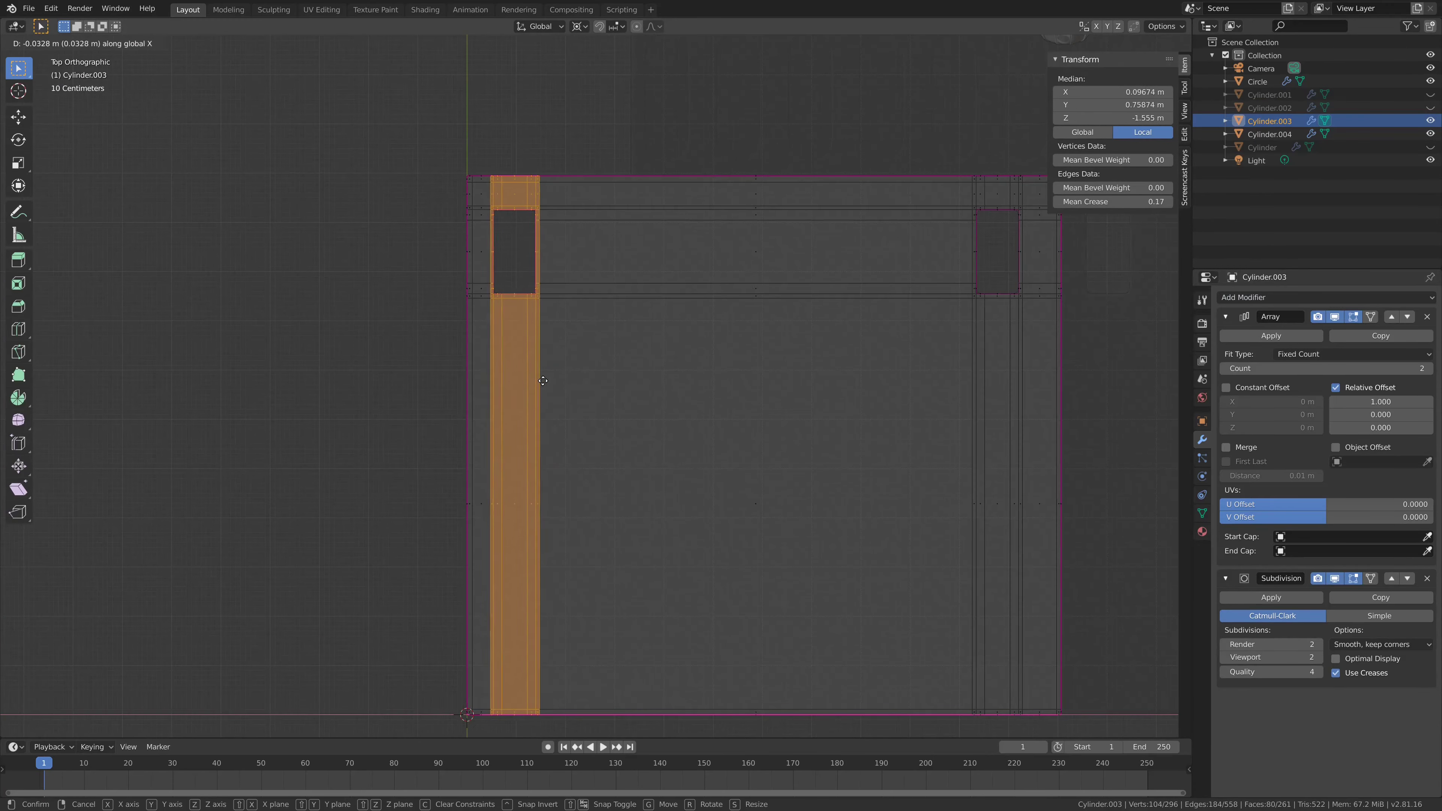
left_click(827, 490)
key("alt+z")
key("alt+a")
middle_click_drag(728, 379, 450, 445)
scroll(451, 444, "up", 3)
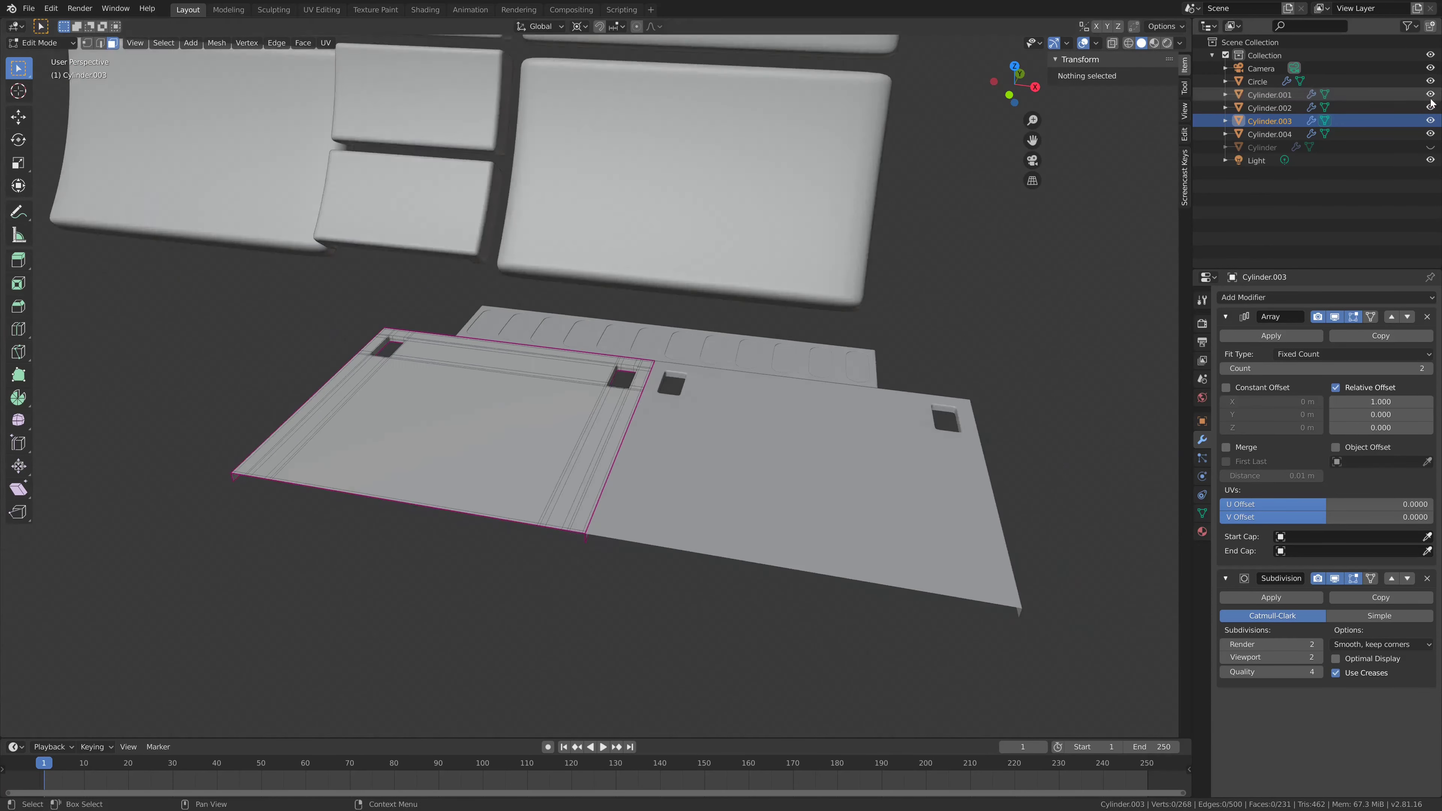
key("Tab")
- Unhide the Cylinder wall and add a torus with 0.06 m minor radius, rotated 90° about X
left_click(1430, 147)
key("shift+a")
left_click_drag(133, 722, 91, 718)
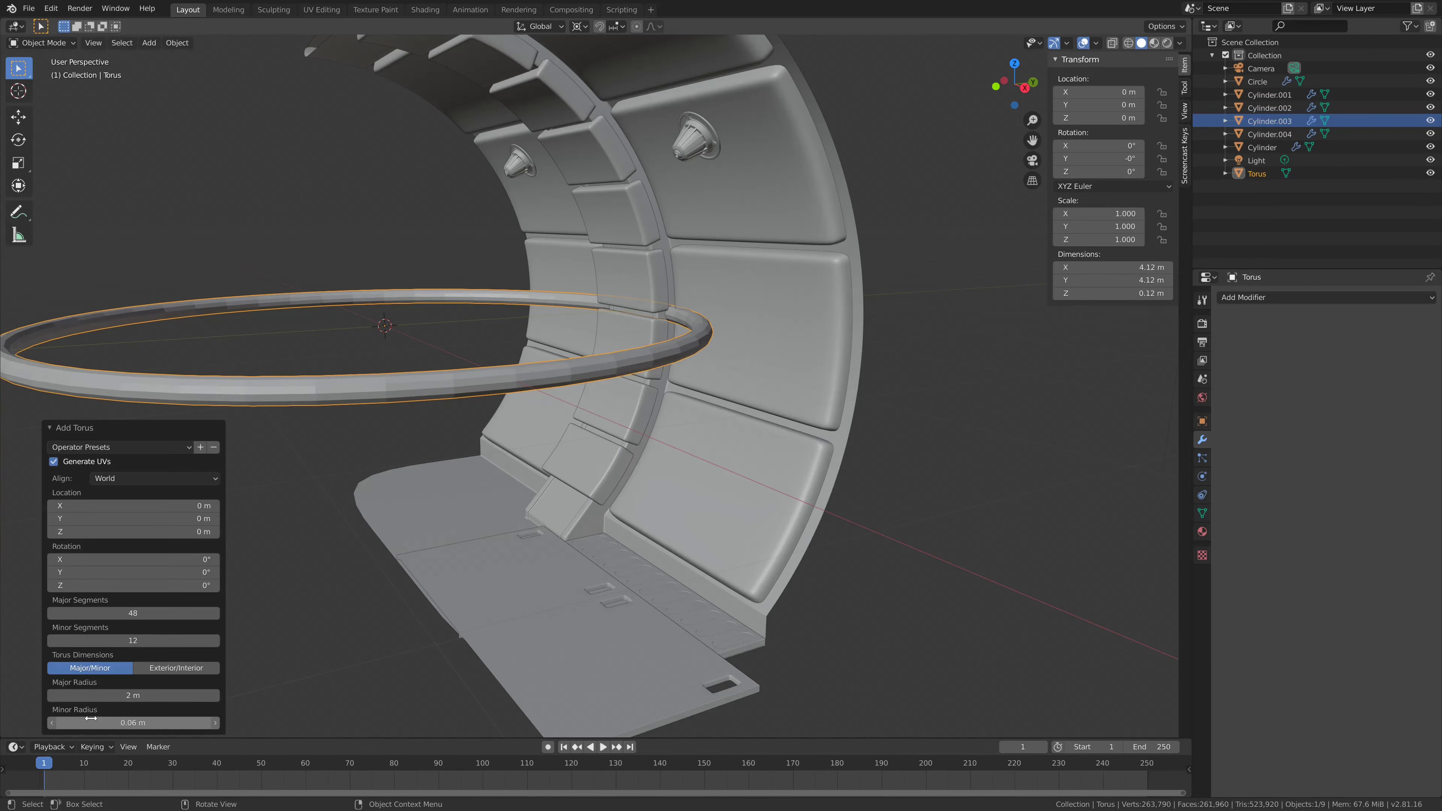
key("r")
key("x")
key("9")
key("0")
key("Return")
middle_click_drag(511, 341, 624, 283)
- Check the Cylinder.002 wall panel, then smooth the torus ring with subdivision
left_click(642, 171)
key("Tab")
scroll(643, 99, "up", 3)
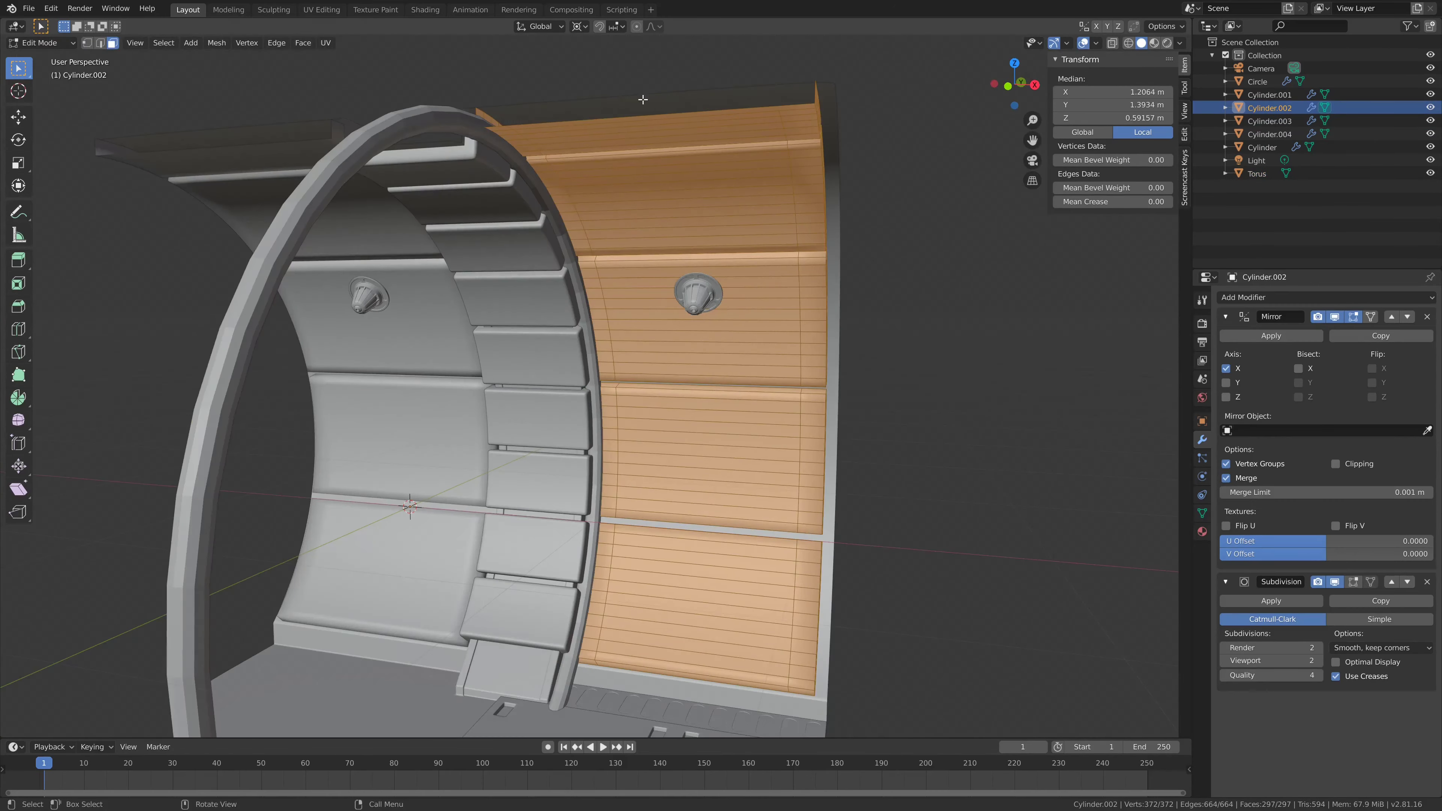
key("Tab")
left_click(593, 350)
middle_click_drag(593, 350, 624, 284)
key("Tab")
key("alt+z")
left_click(1112, 43)
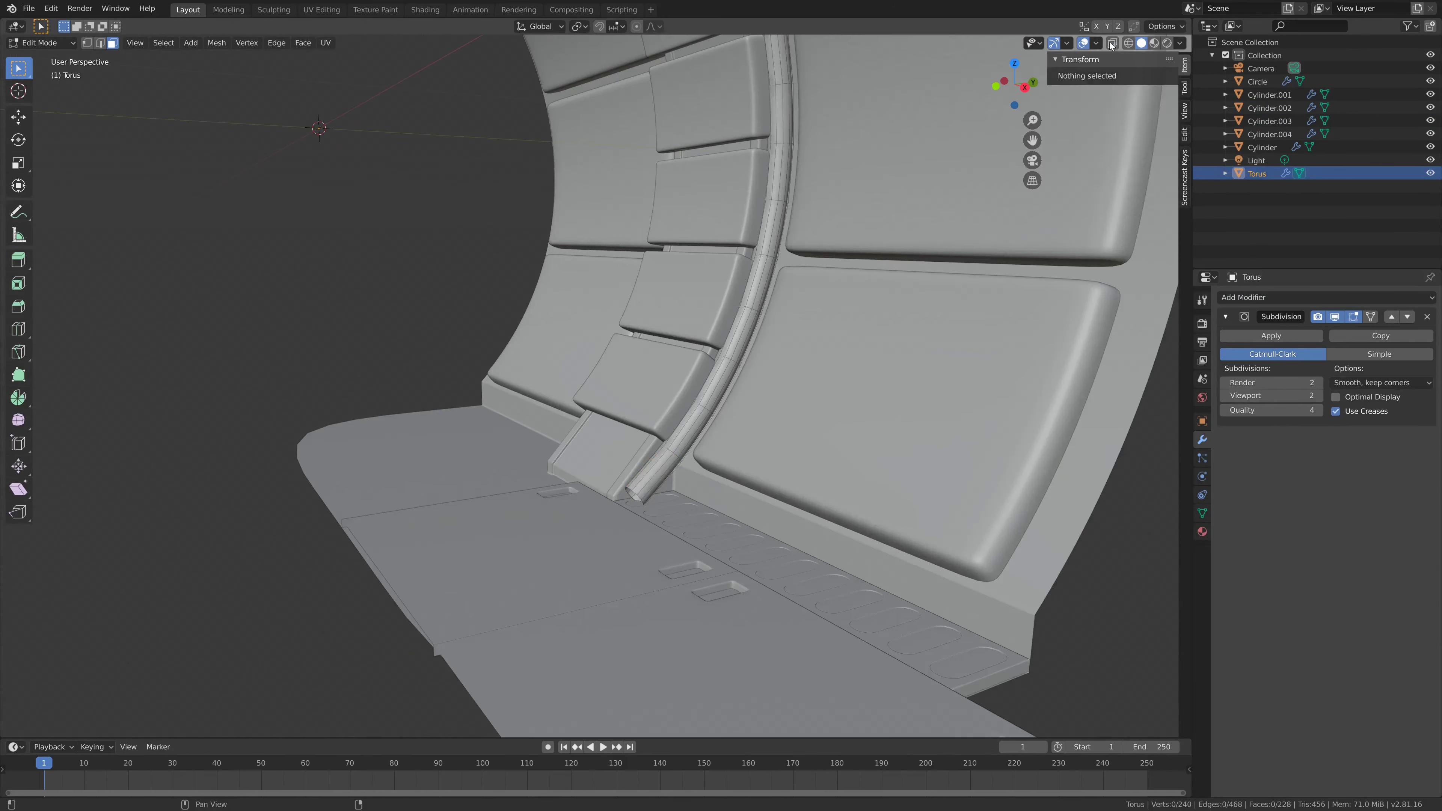
- Tilt the Cylinder wall's round corner face, extrude and scale it, and shift the pipe start along X
left_click(1185, 426)
key("Tab")
left_click(653, 506)
key("Tab")
key("r")
key("x")
left_click(654, 505)
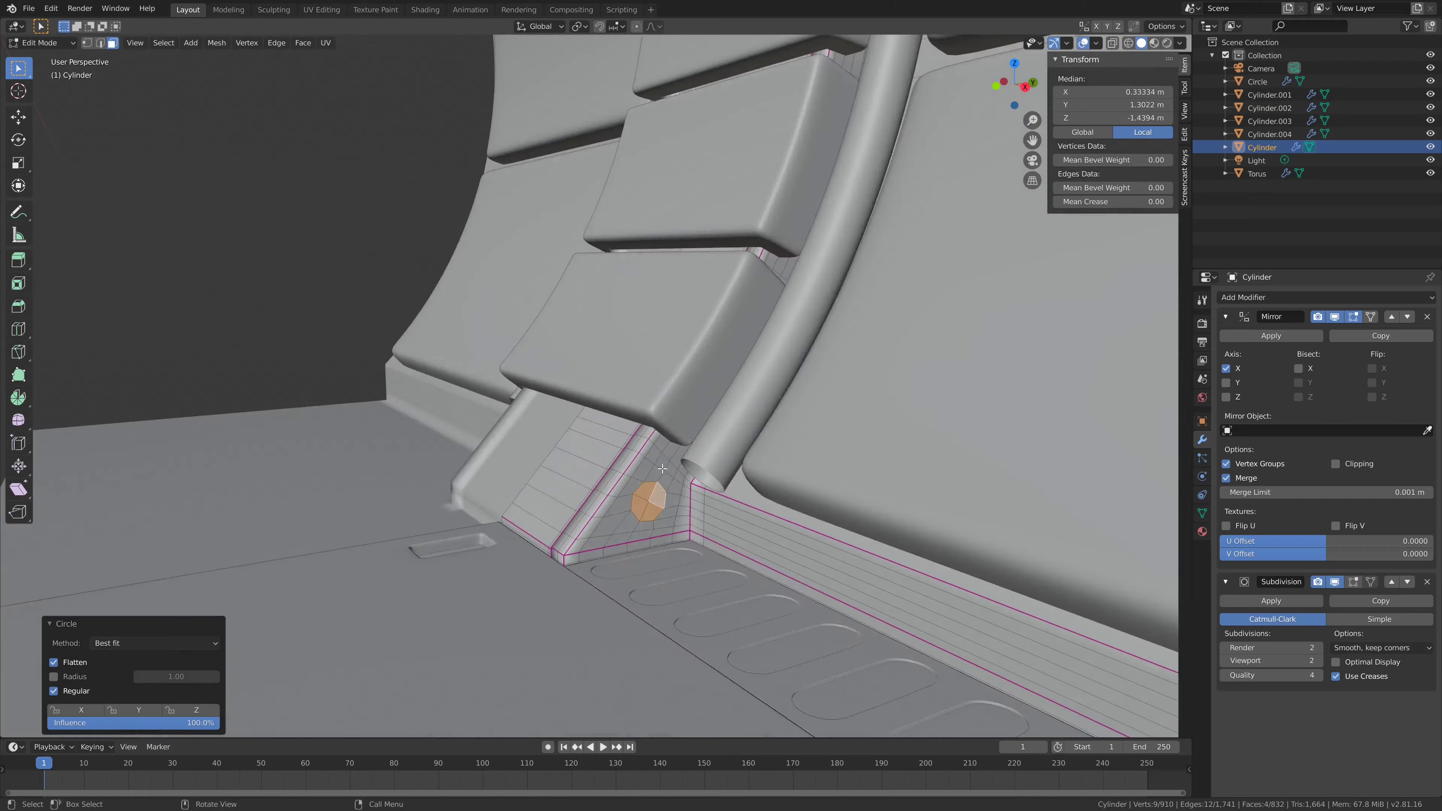
mouse_move(653, 505)
middle_mouse_down()
mouse_move(691, 529)
mouse_move(565, 457)
mouse_move(625, 284)
middle_mouse_up()
key("e")
key("s")
key("g")
key("x")
left_click(565, 457)
- Bend the pipe around a custom pivot into the corner, extend it, and add a slightly shrunk collar
left_click(579, 27)
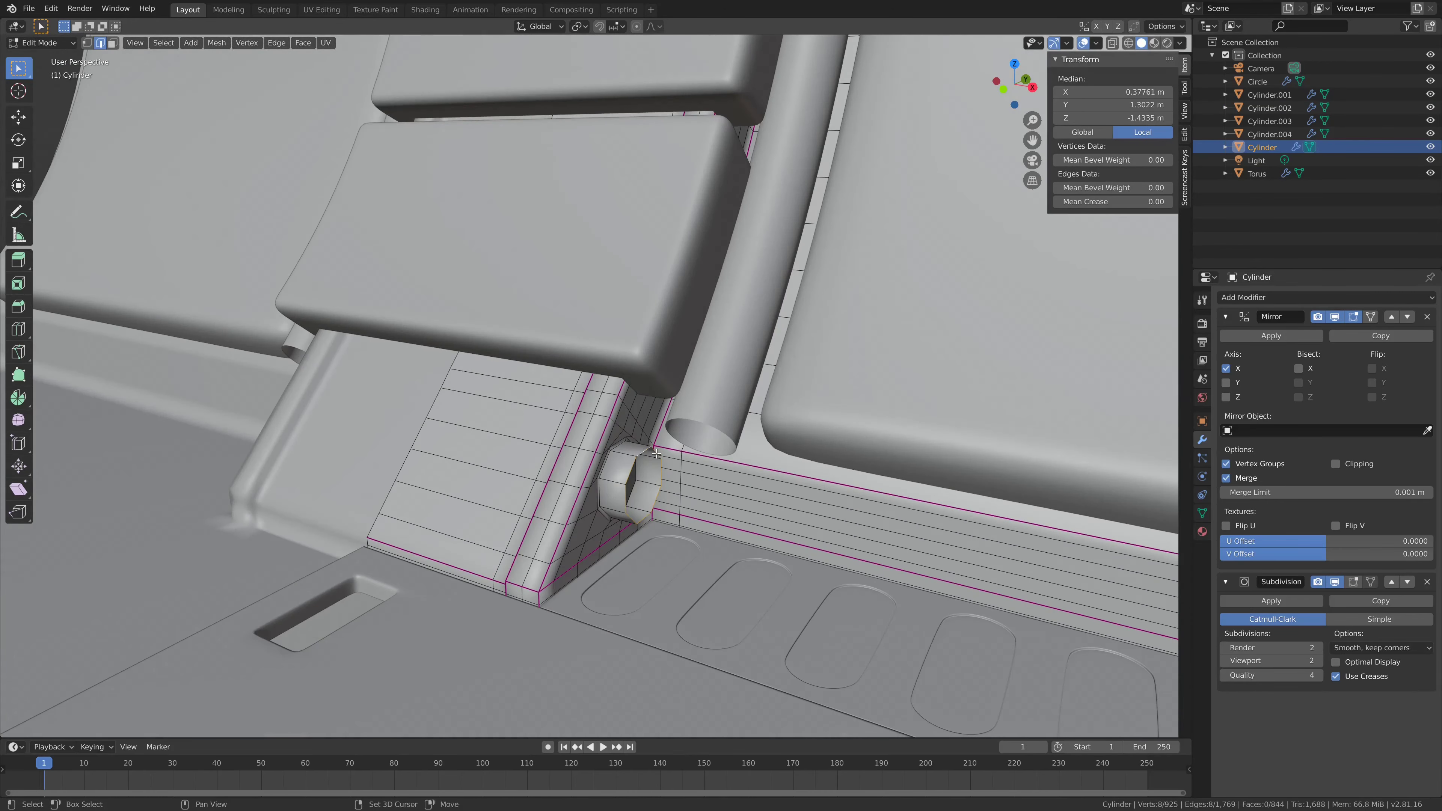
left_click(616, 89)
mouse_move(616, 89)
middle_mouse_down()
mouse_move(631, 500)
mouse_move(660, 457)
mouse_move(583, 421)
middle_mouse_up()
key("e")
left_click(630, 500)
key("e")
left_click(660, 456)
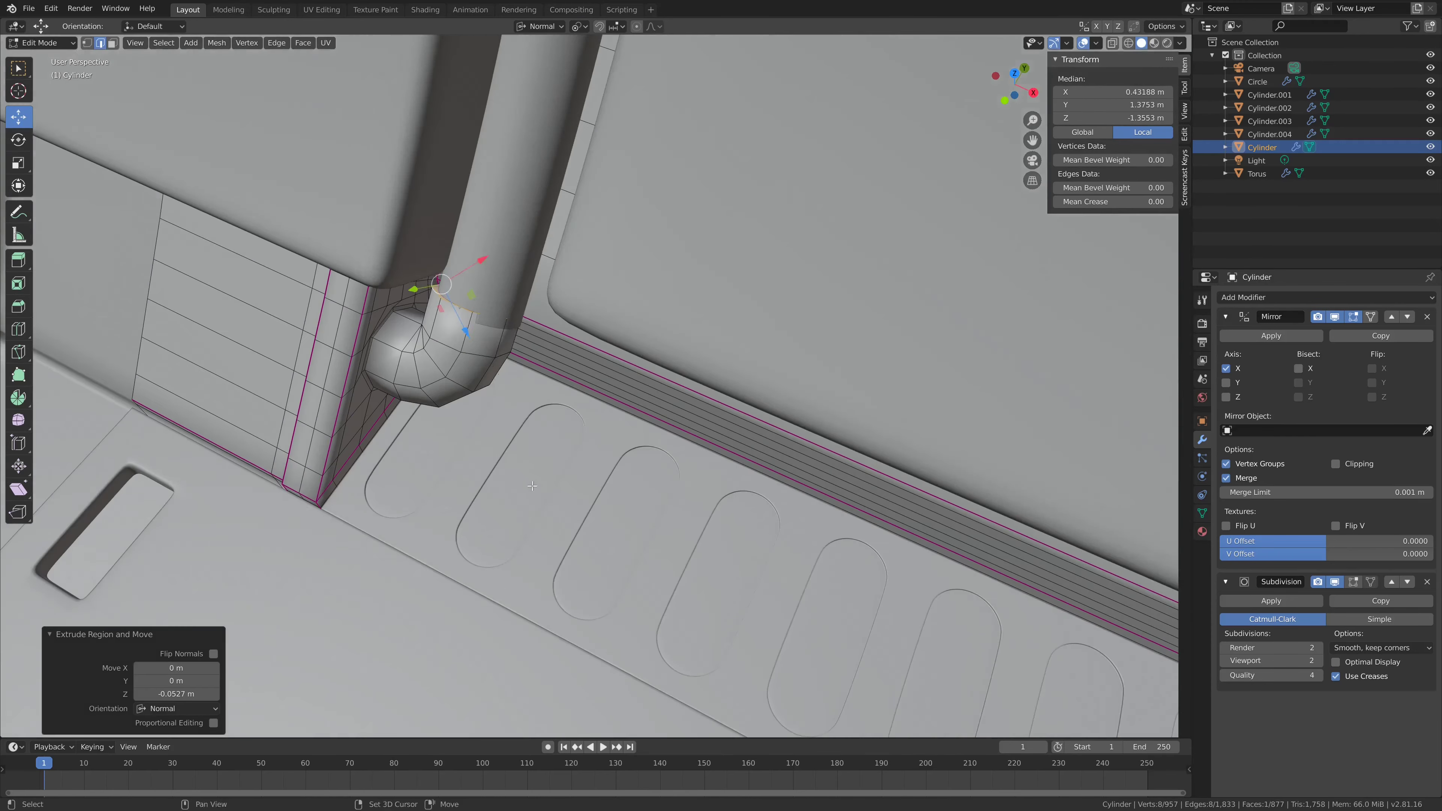
key("e")
key("s")
left_click(583, 421)
key("Tab")
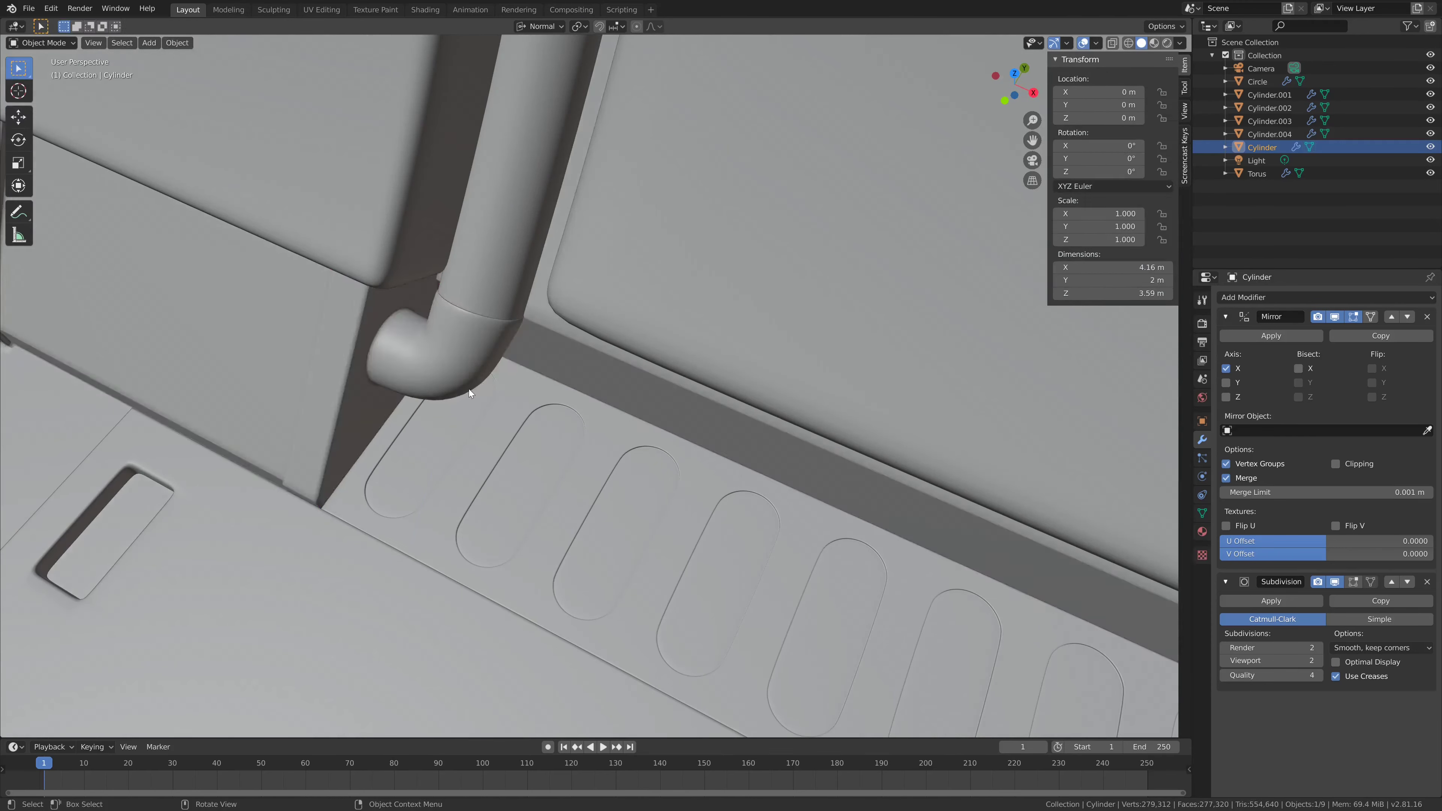